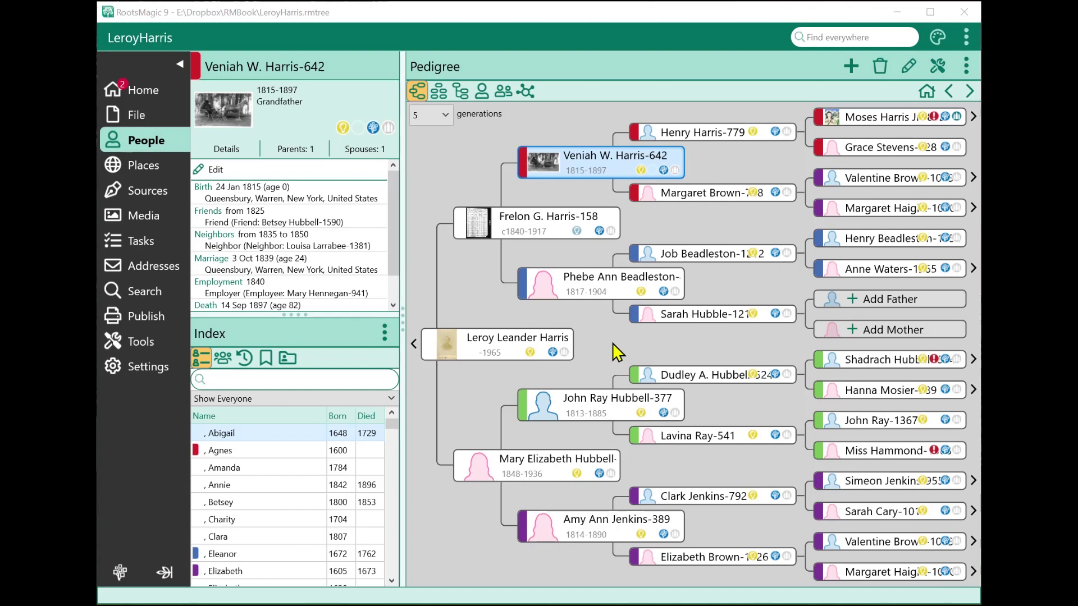
- Open the pedigree's root person for editing and view the media attached directly to the person
left_click(497, 352)
double_click(496, 352)
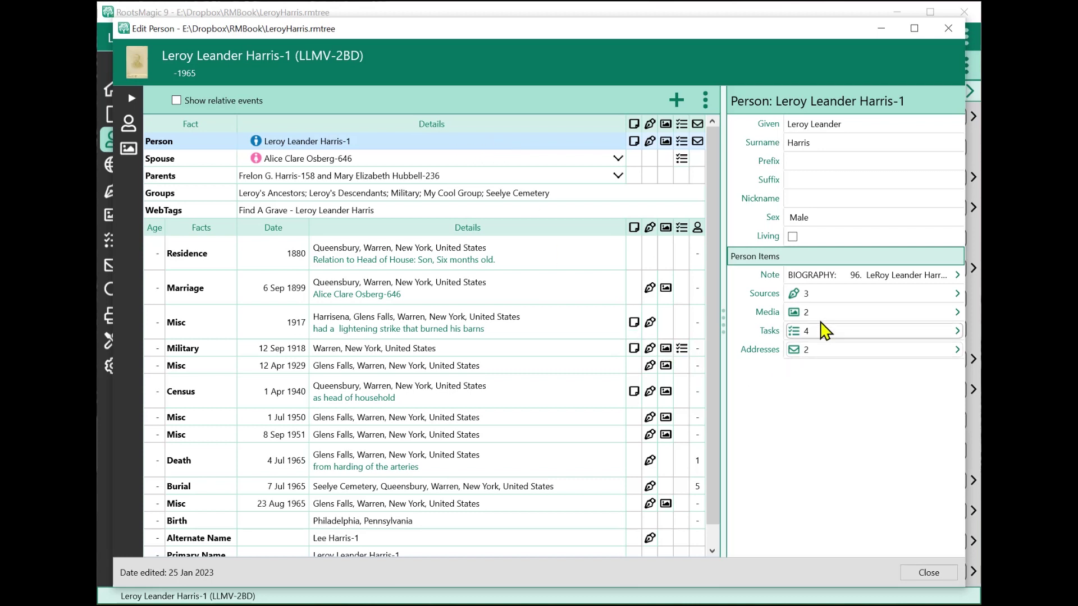
mouse_move(815, 322)
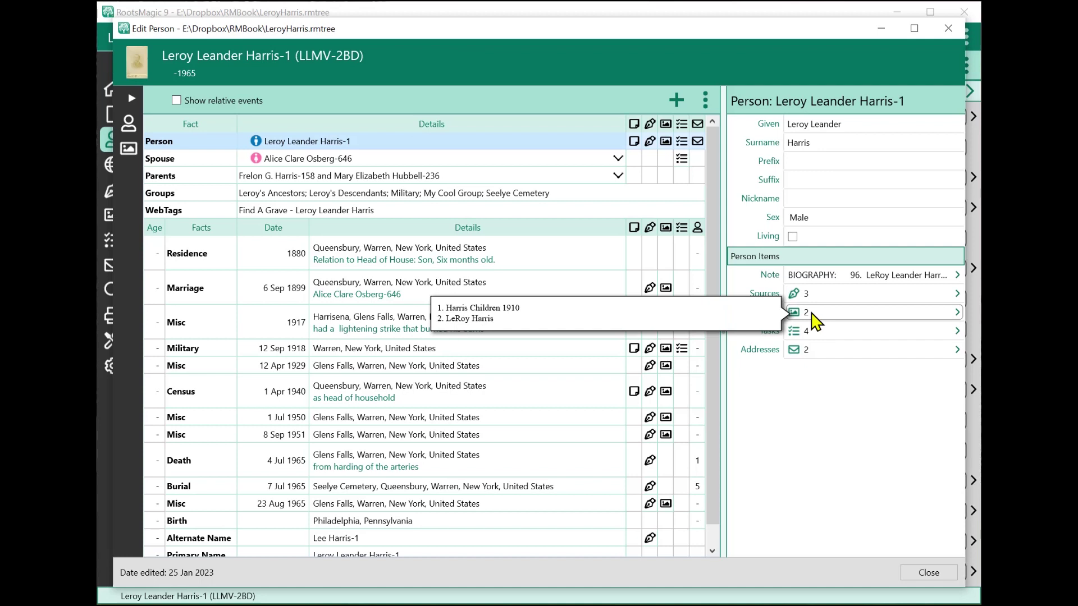
left_click(815, 322)
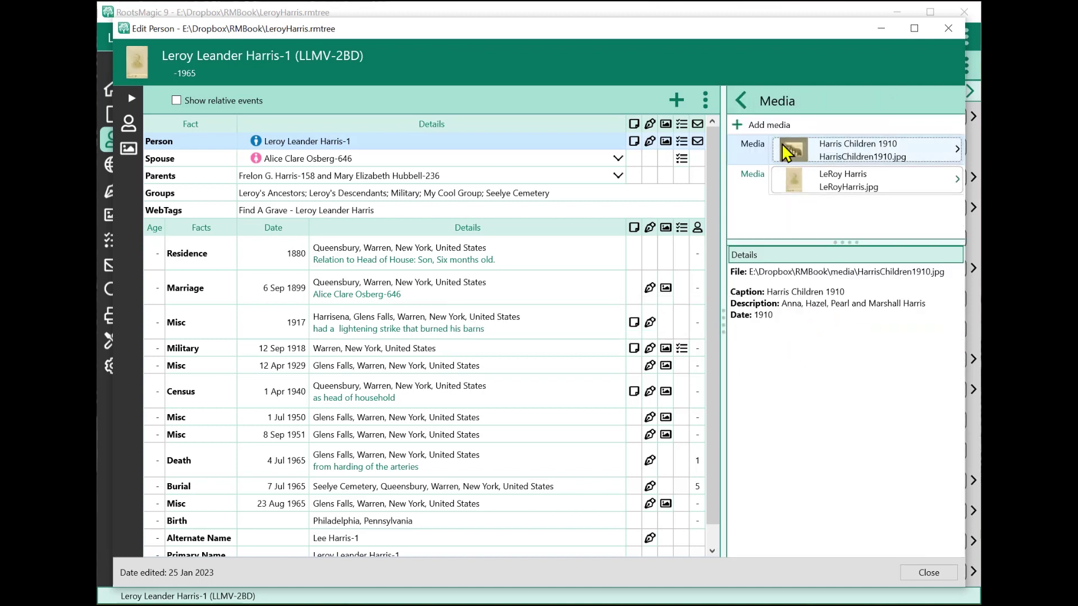
left_click(741, 100)
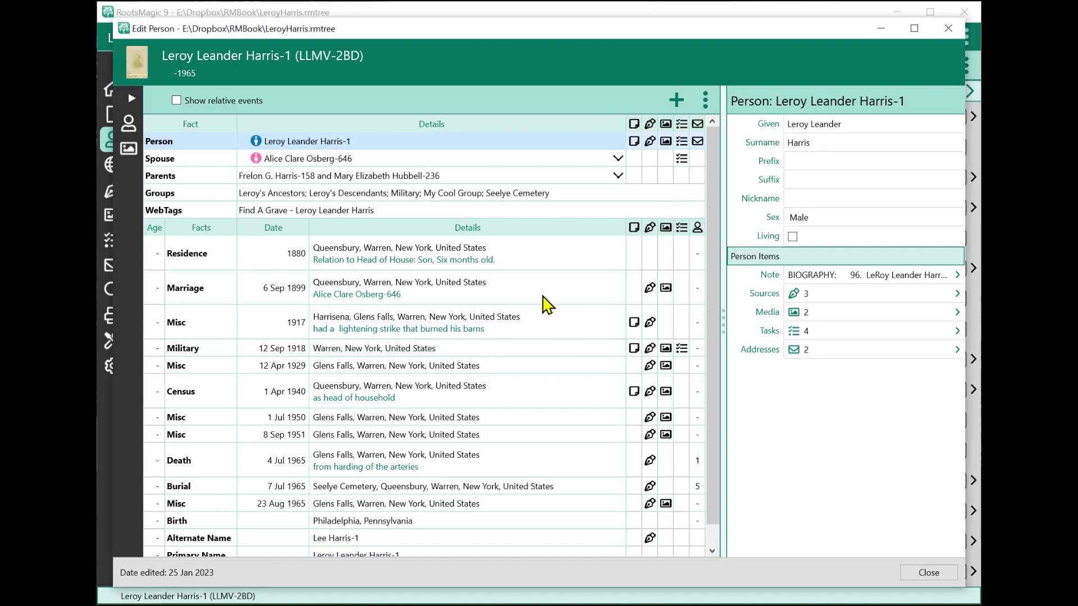
- View the media attached to the Marriage fact and to the Military fact dated 12 Sep 1918
left_click(484, 294)
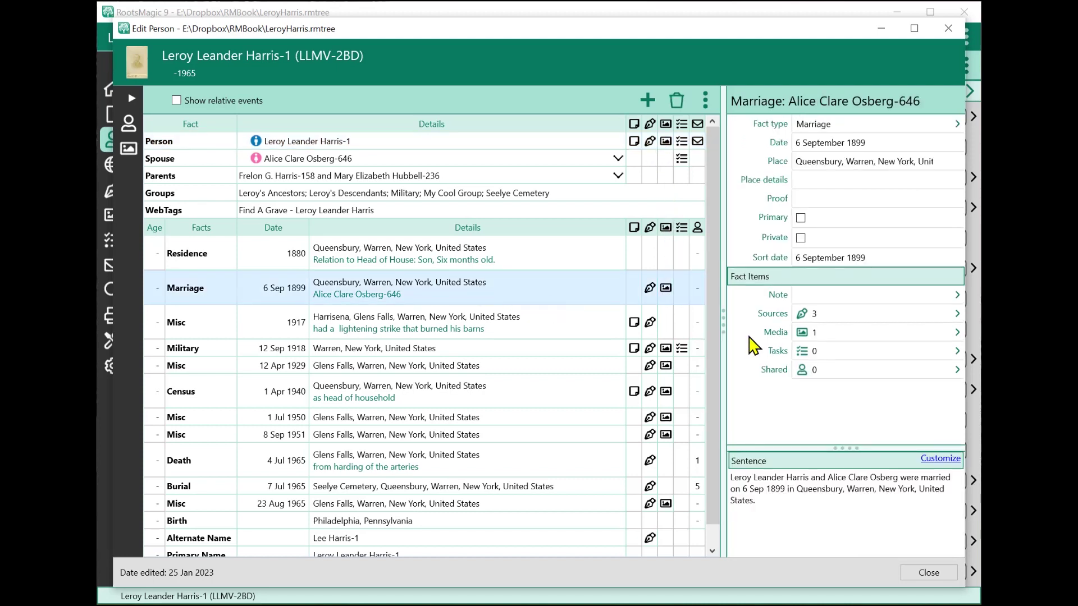
left_click(807, 337)
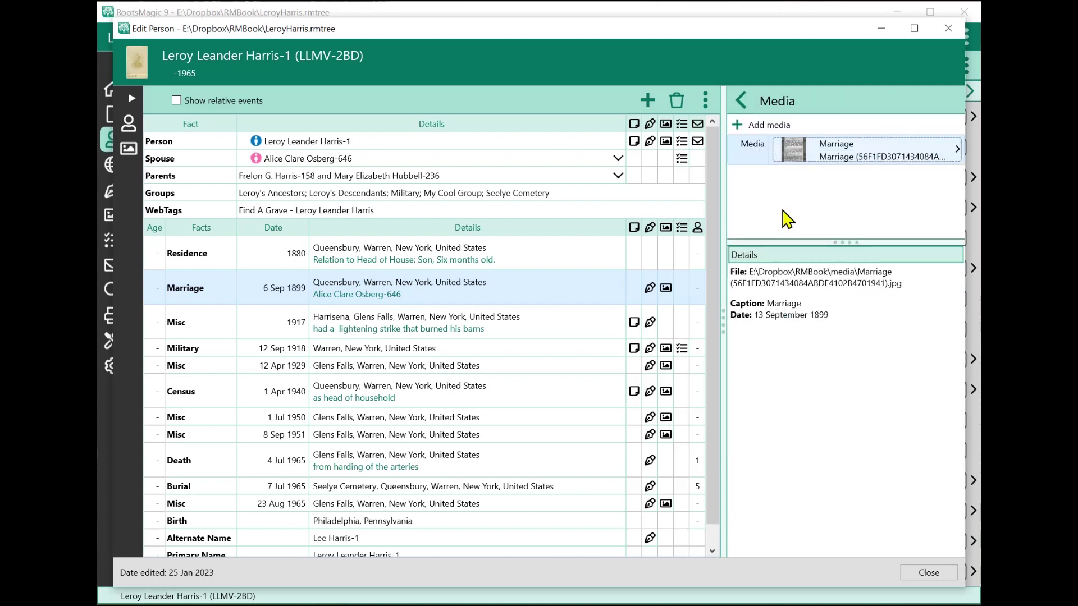
left_click(744, 109)
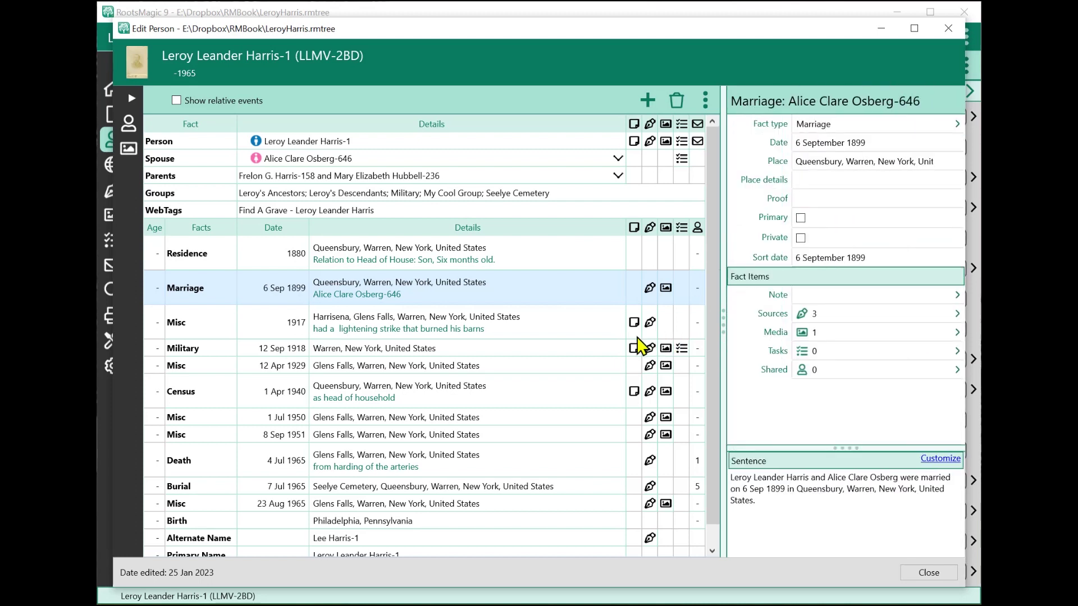
left_click(610, 352)
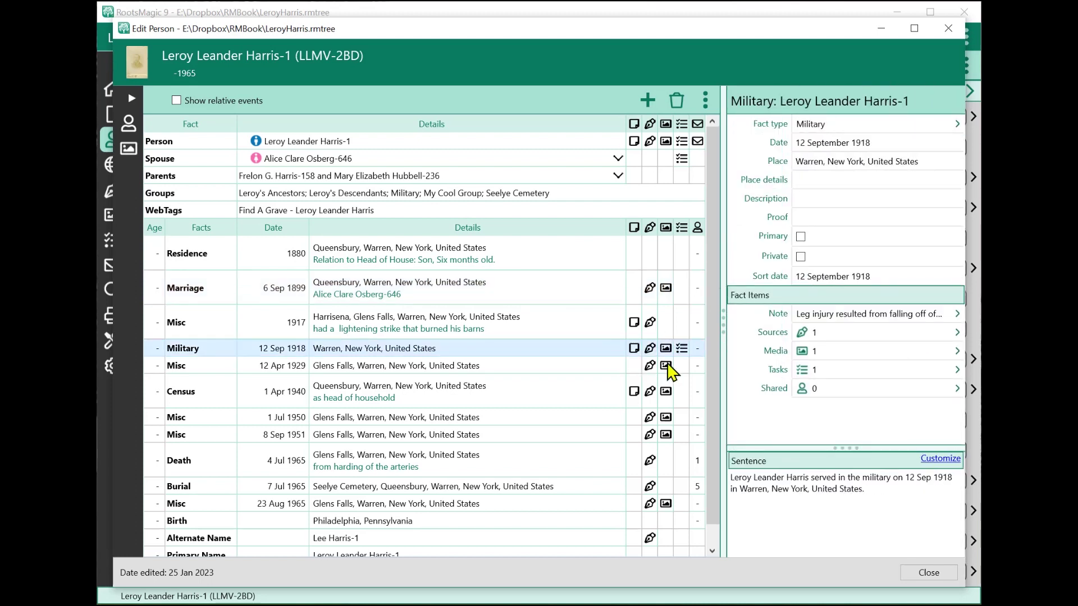
left_click(813, 351)
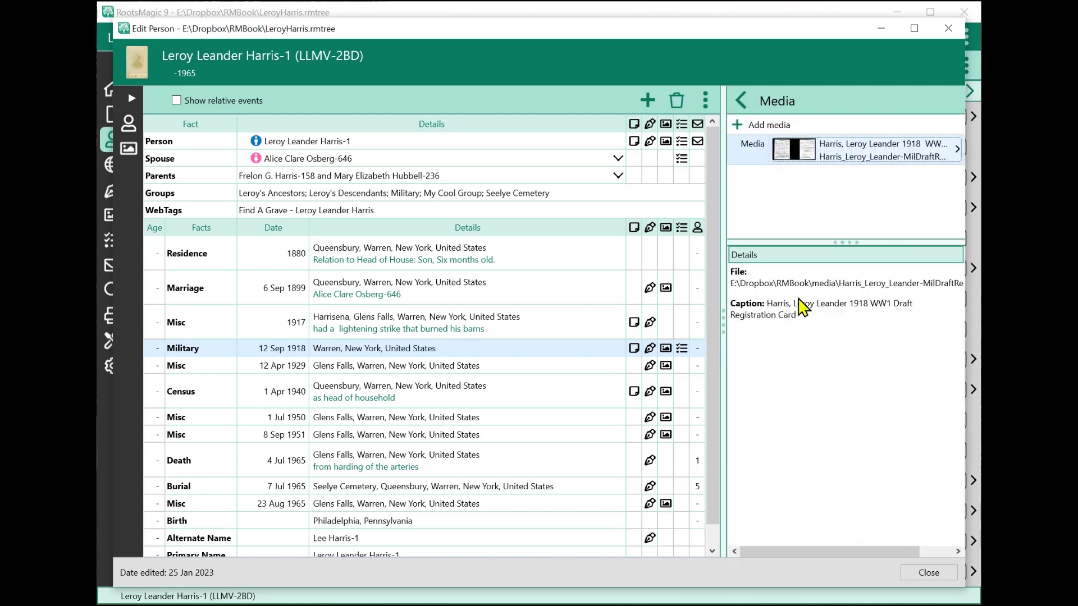
left_click(742, 109)
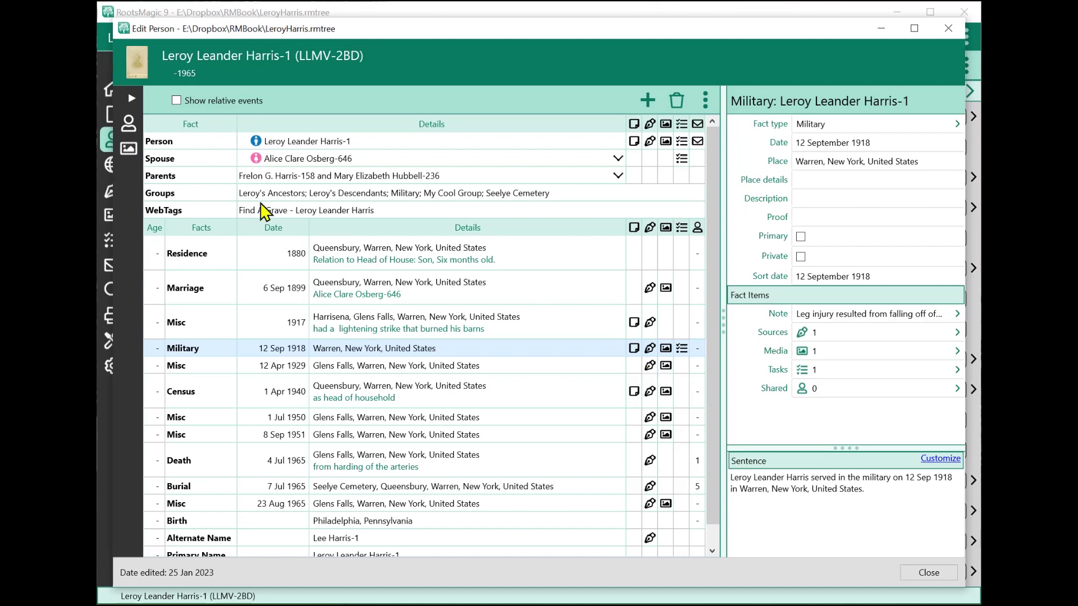
- Show the person's complete media collection in the edit window, with the side navigation collapsed
scroll(264, 212, "down", 1)
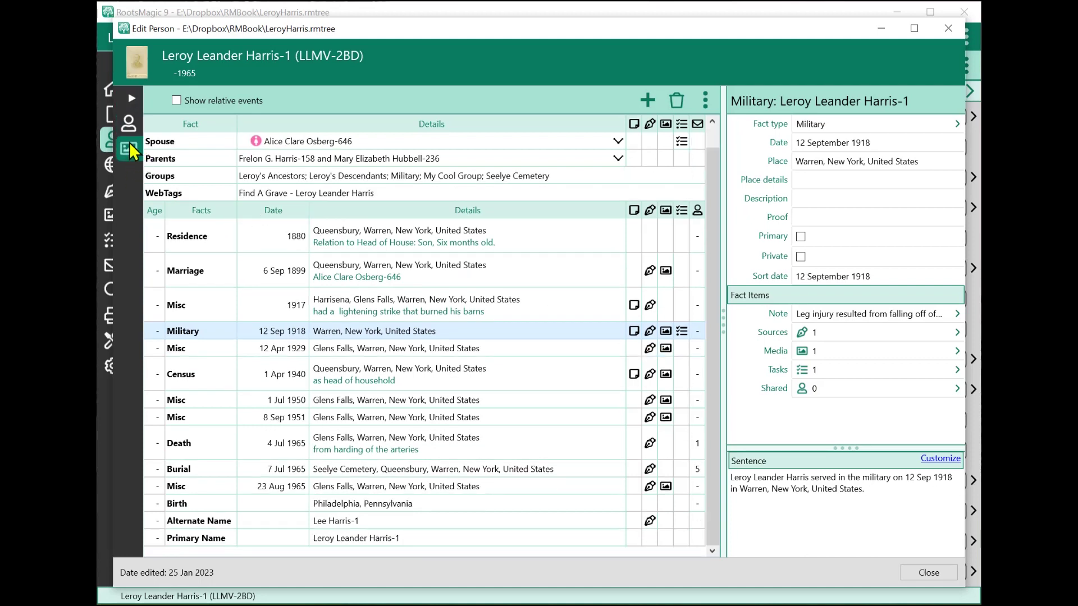
left_click(130, 99)
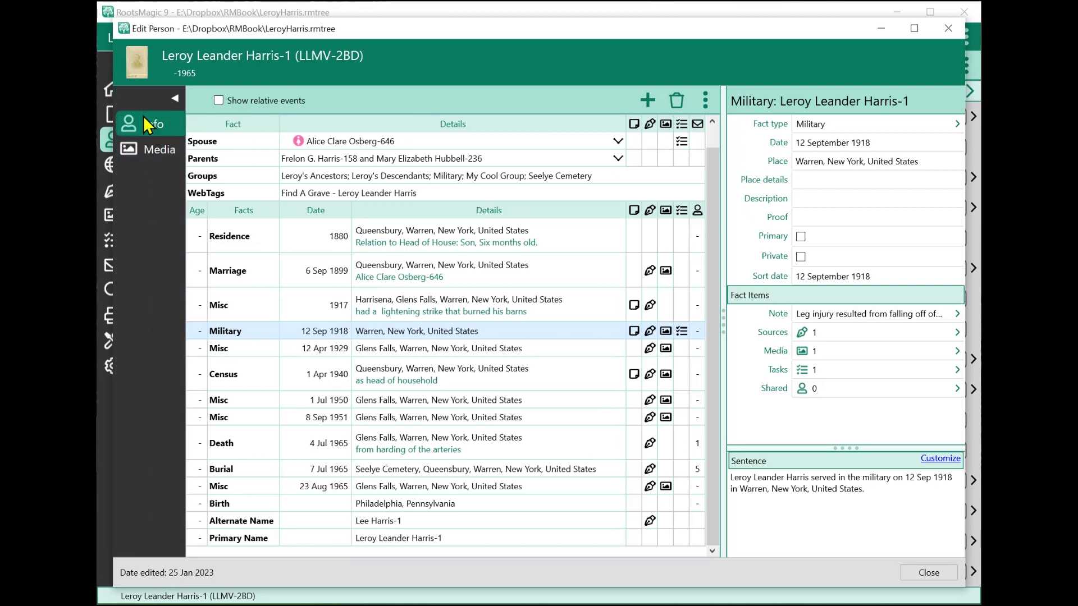
left_click(147, 151)
left_click(134, 129)
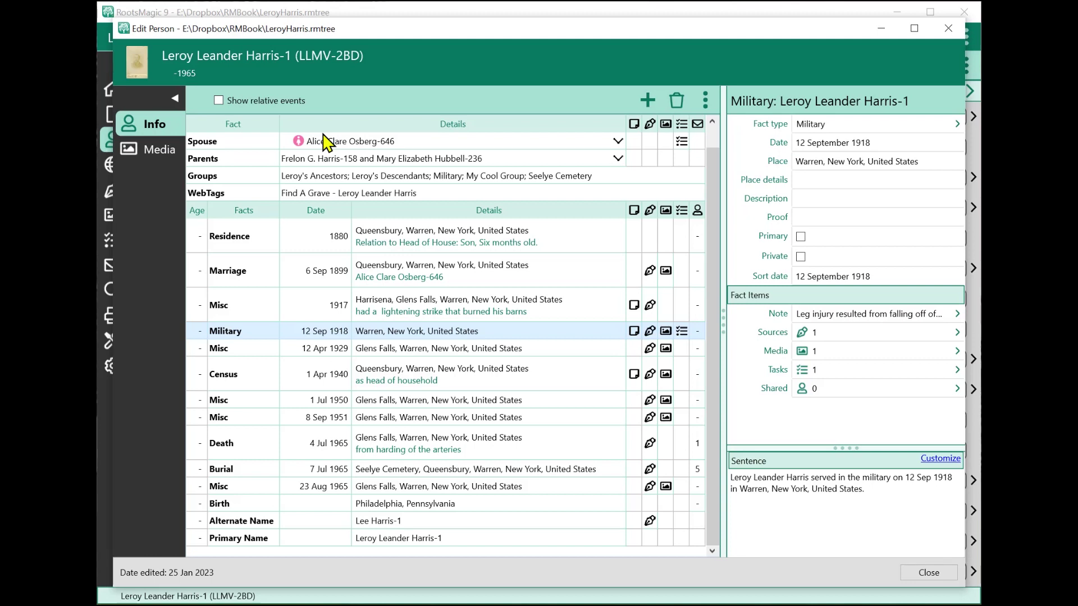
left_click(156, 148)
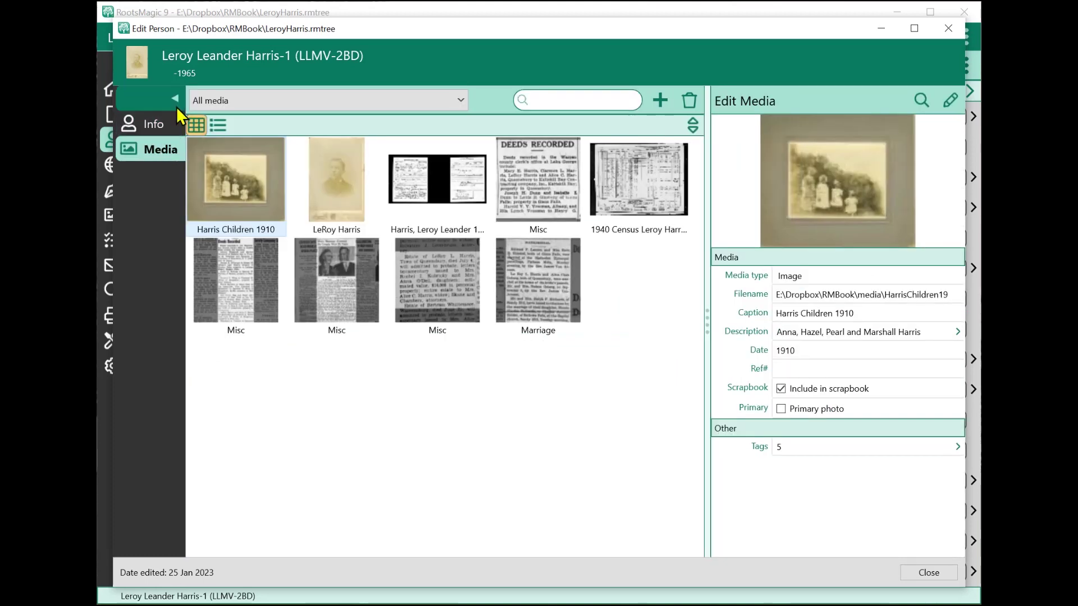
left_click(177, 102)
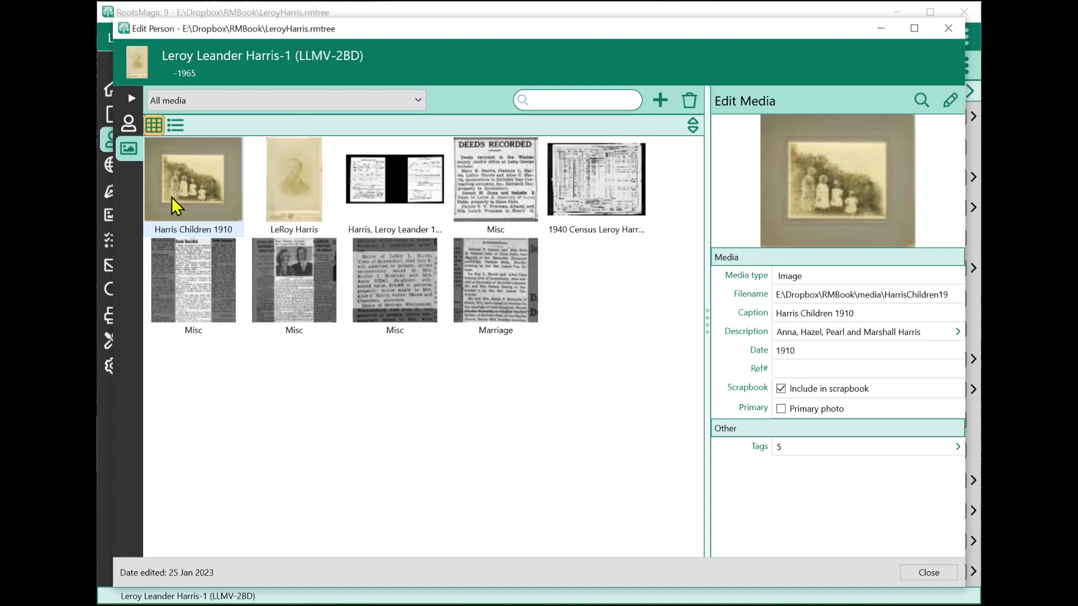
- Look through the available media filters and show only the person's General media
left_click(214, 108)
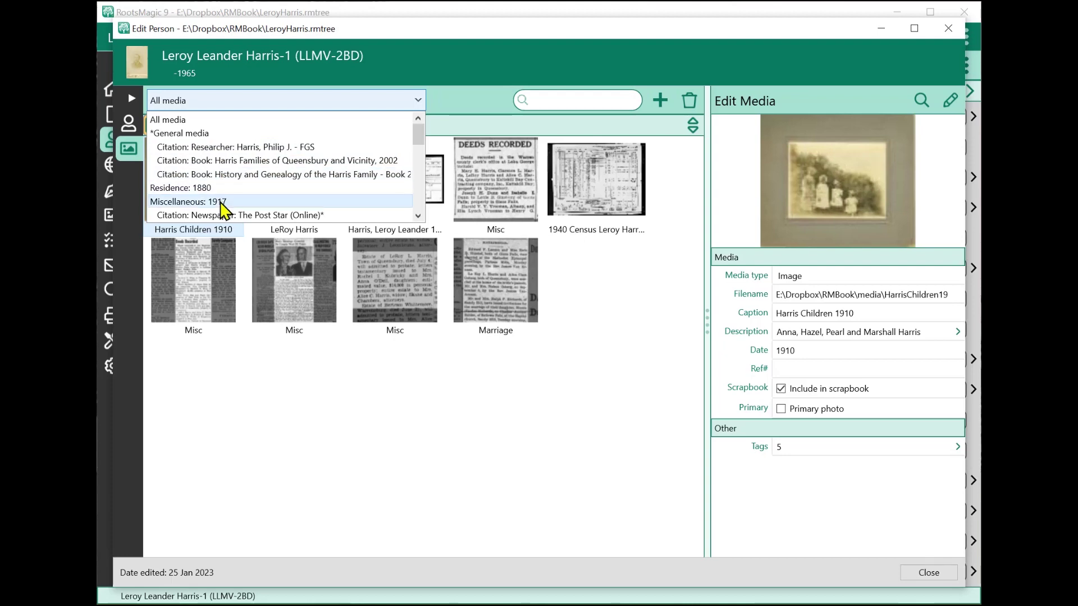
scroll(224, 211, "down", 1)
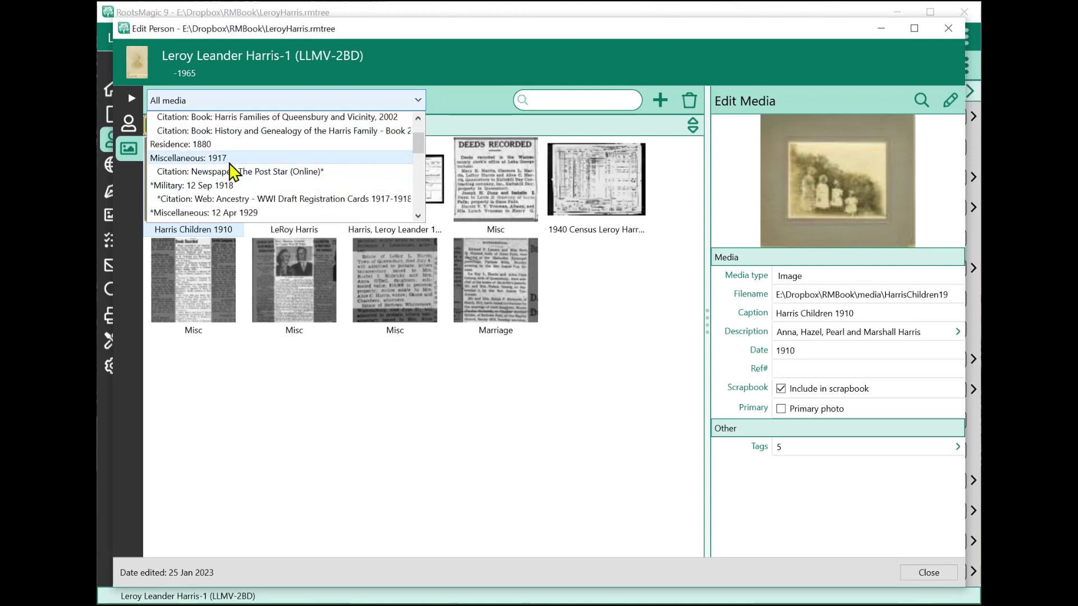
scroll(214, 189, "down", 7)
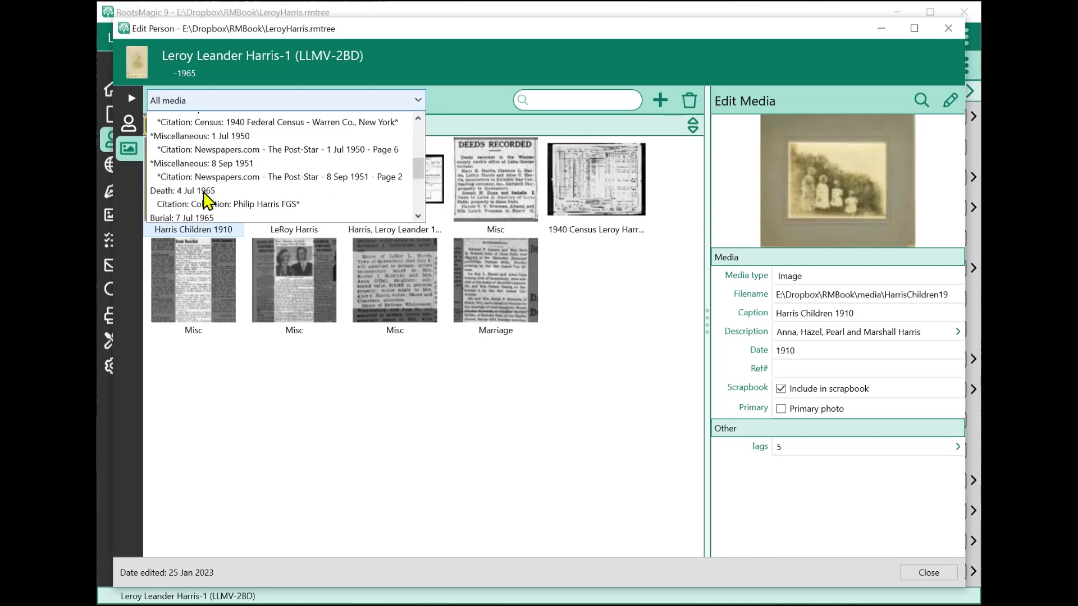
scroll(209, 201, "down", 3)
scroll(208, 201, "up", 15)
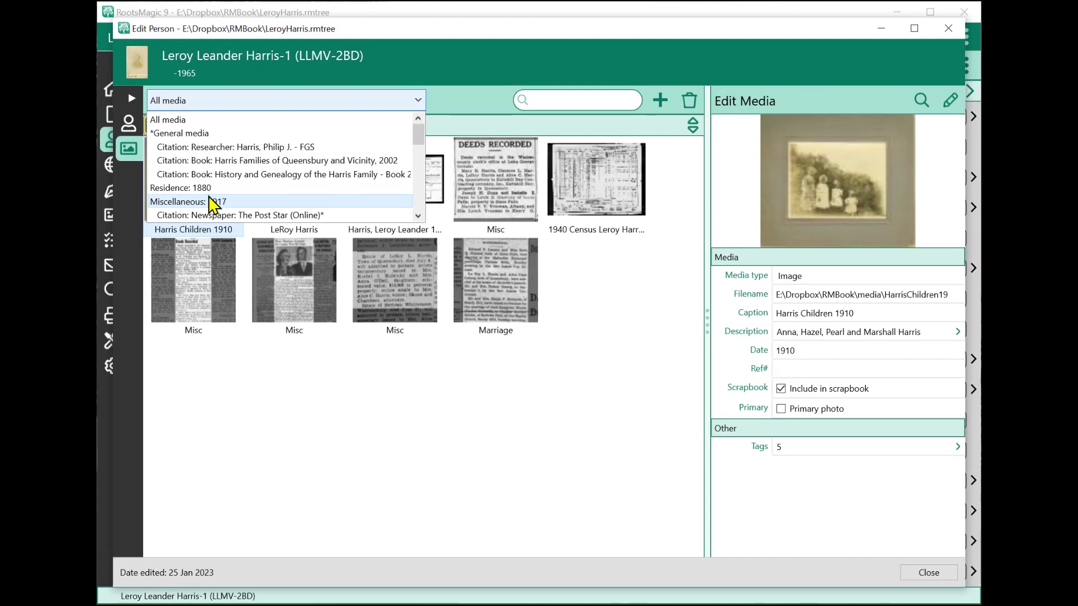
left_click(187, 135)
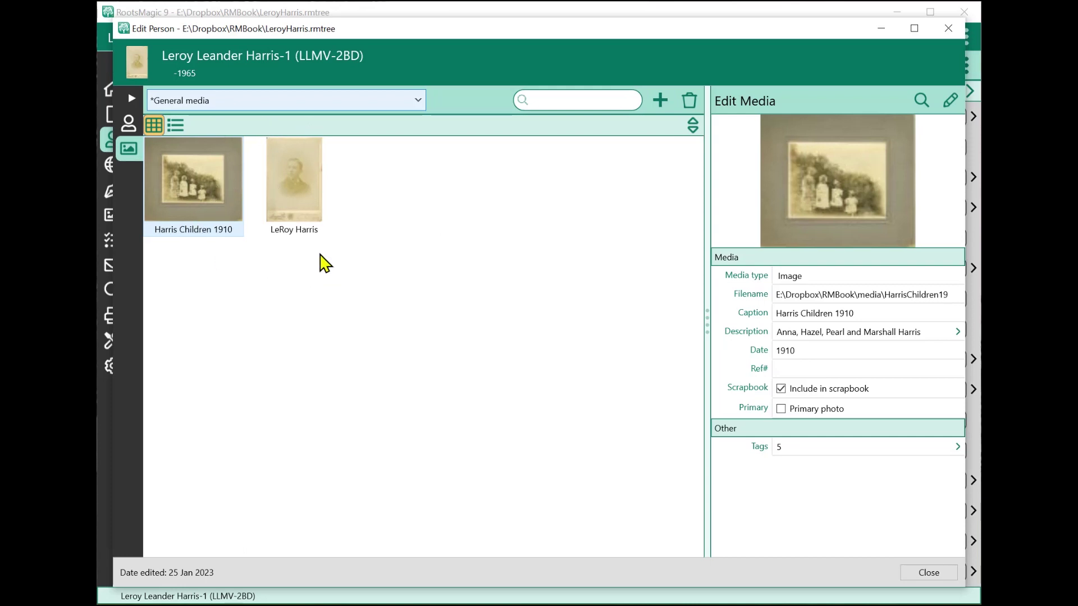
- Filter the media by the Residence: 1880 fact, followed by the Military: 12 Sep 1918 fact
left_click(230, 109)
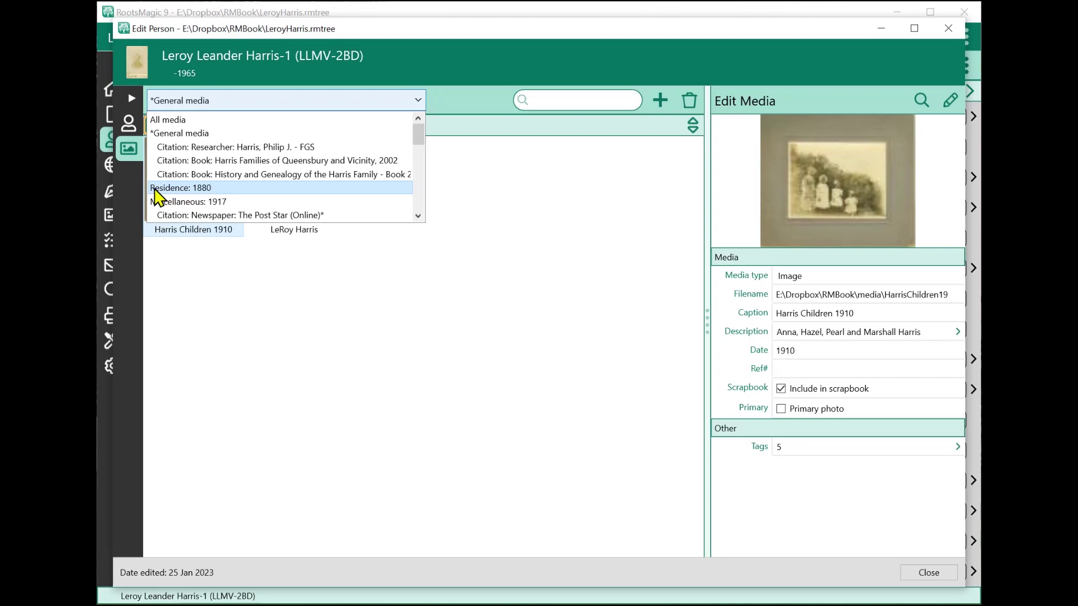
left_click(172, 189)
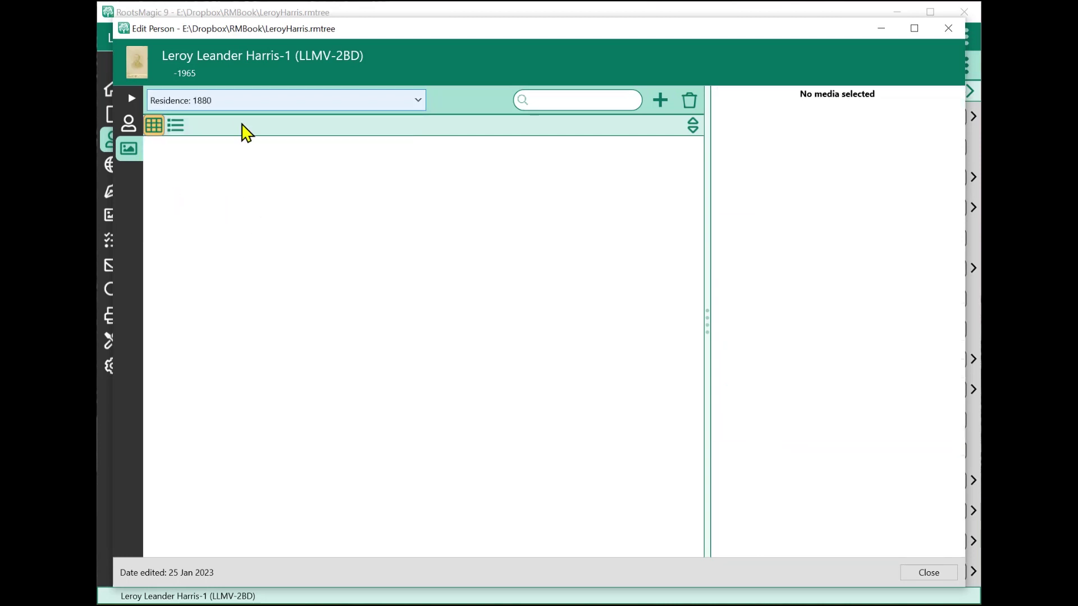
left_click(236, 102)
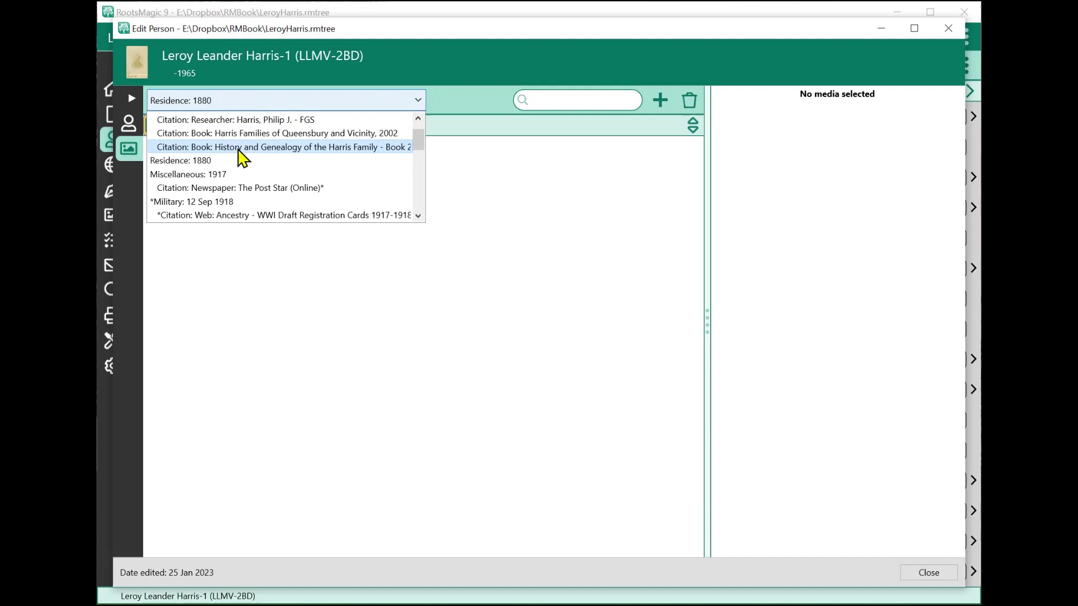
left_click(212, 202)
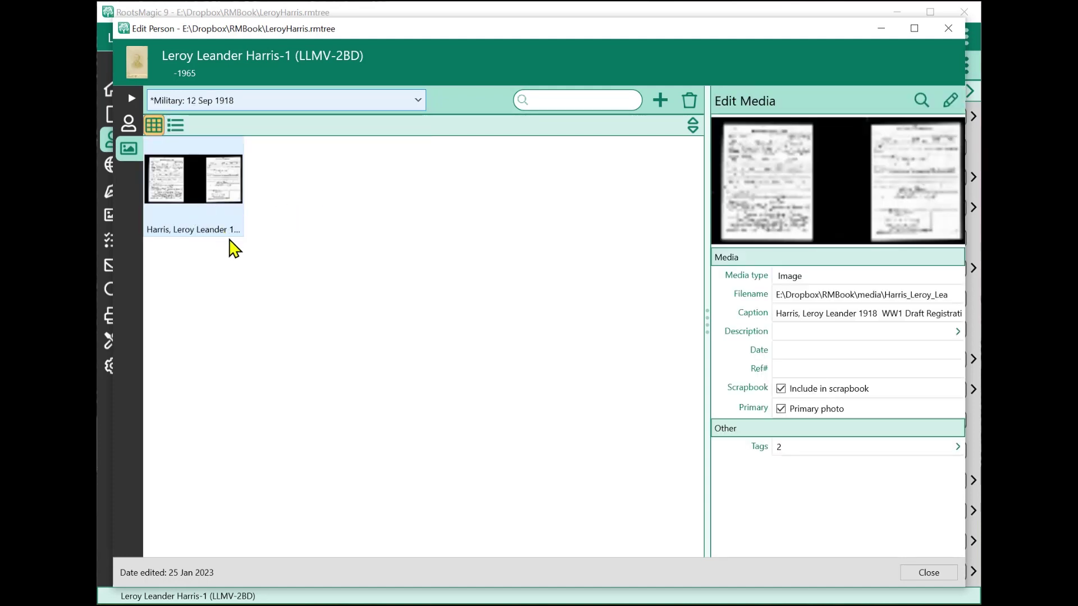
- Reset the media filter to All media
left_click(233, 105)
scroll(221, 132, "up", 3)
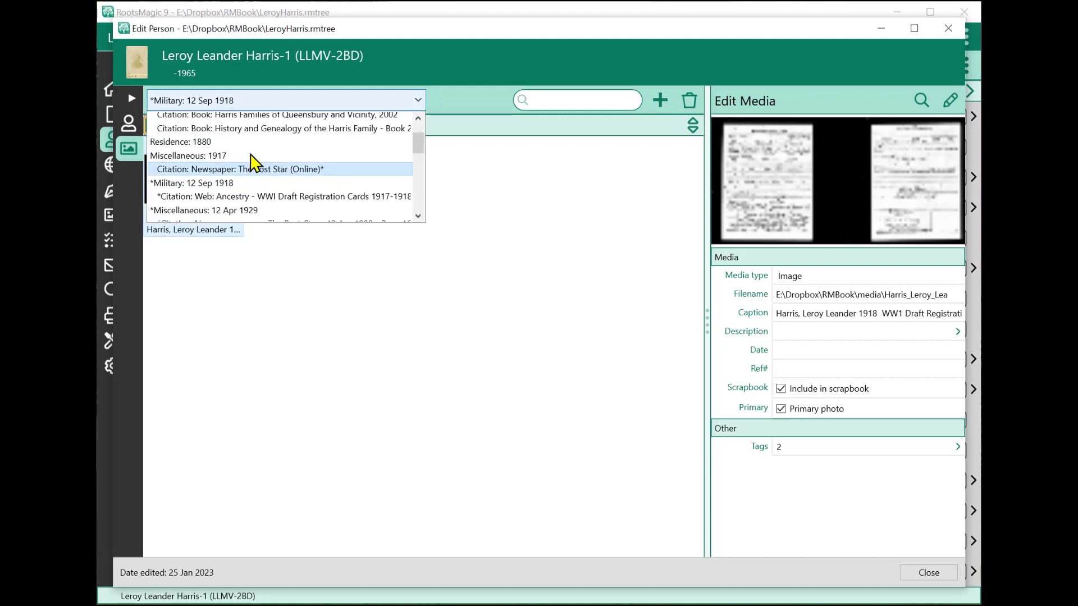
left_click(211, 120)
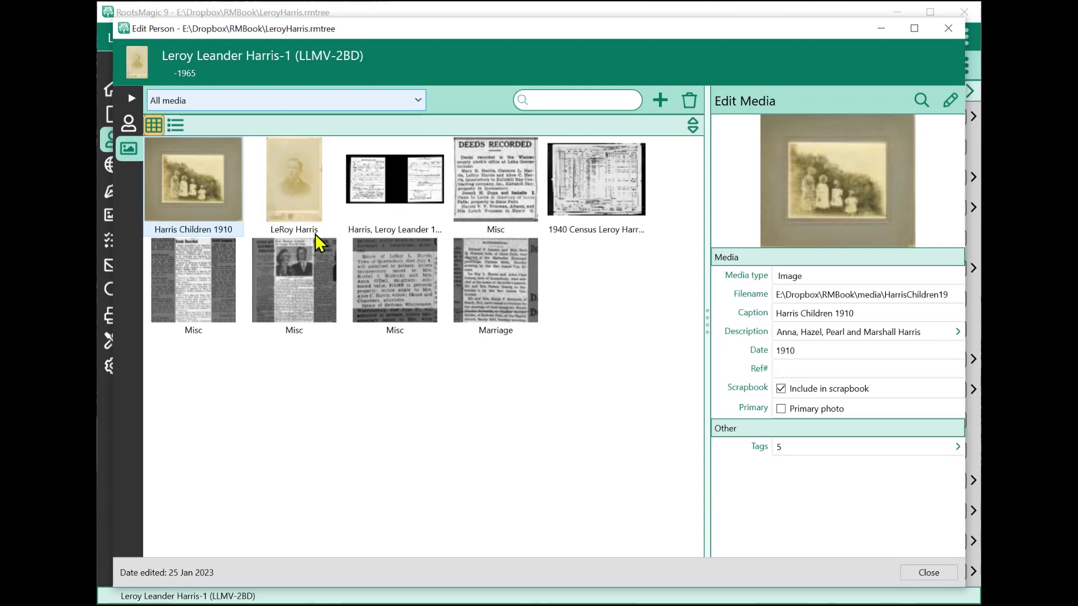
- View the details of the portrait, the WW1 draft registration card, the deeds clipping and the 1940 census image
left_click(305, 194)
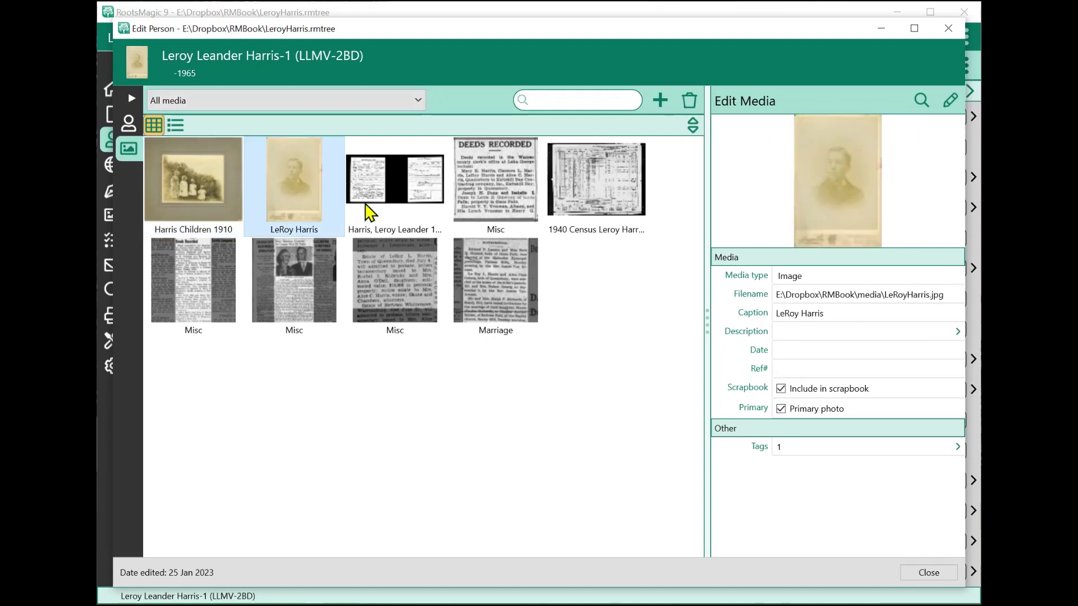
left_click(384, 194)
left_click(465, 199)
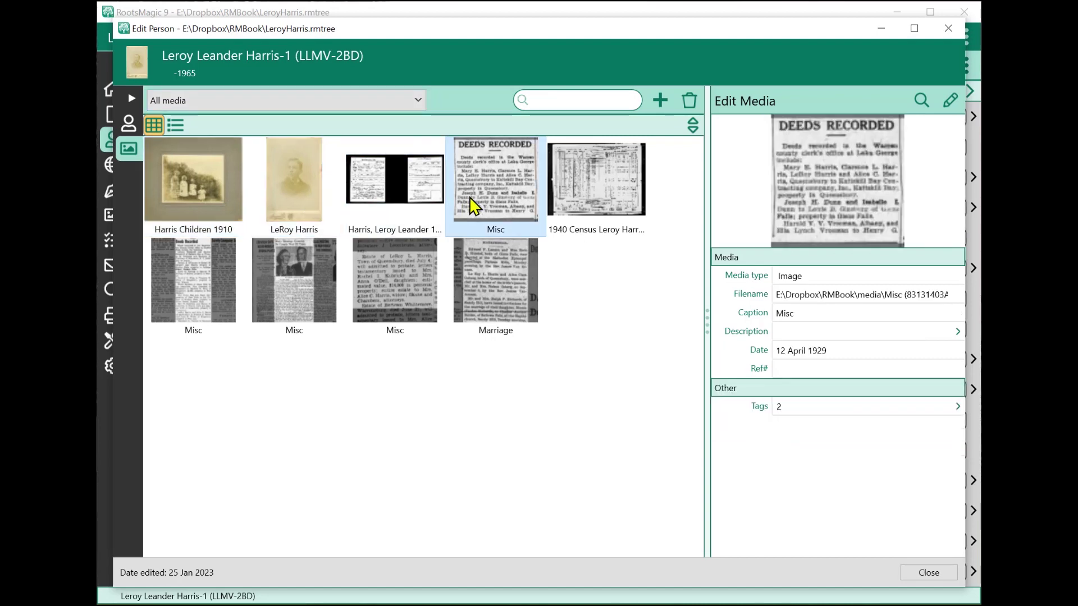
left_click(581, 189)
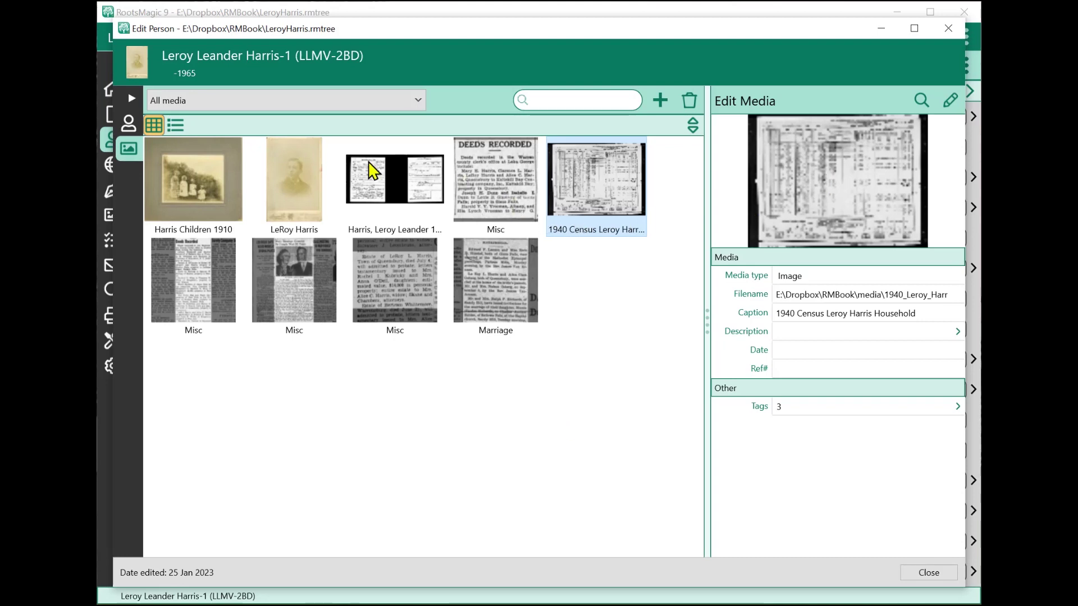
- Display the media as a list and preview its first four items, ending on the 1910 children's photo
left_click(178, 126)
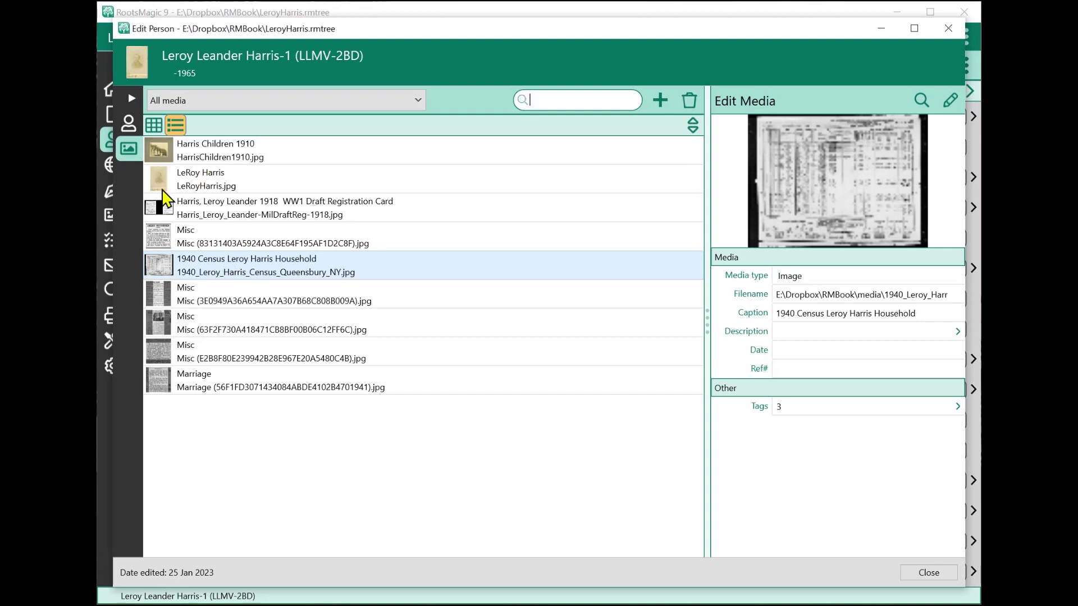
left_click(224, 241)
left_click(225, 211)
left_click(223, 182)
left_click(220, 160)
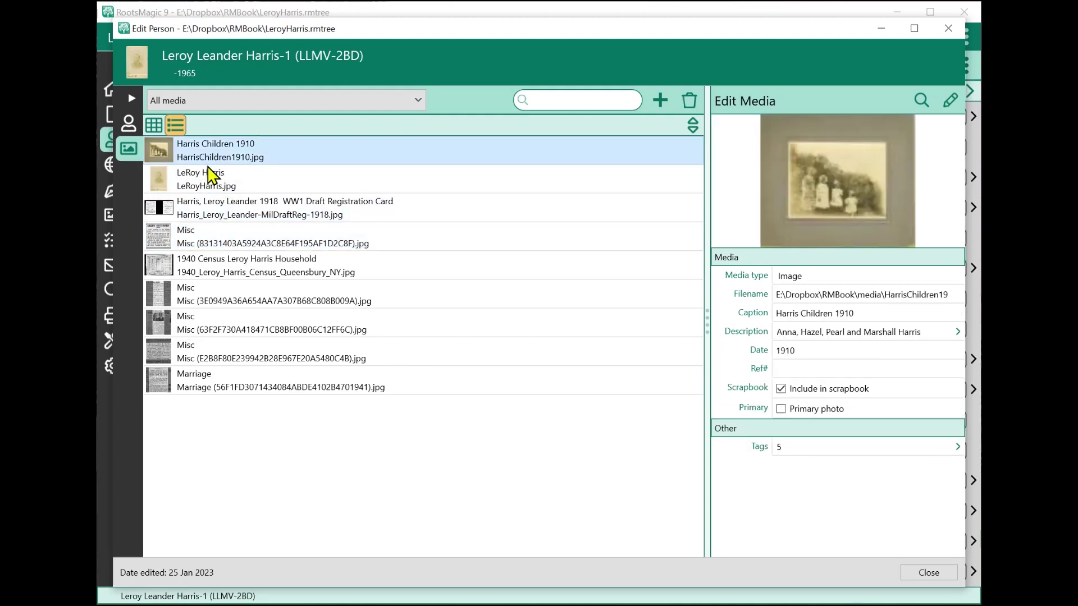
- Display the media as thumbnails and go through the 1910 children's photo's media type, filename, caption, date and reference number fields
left_click(155, 125)
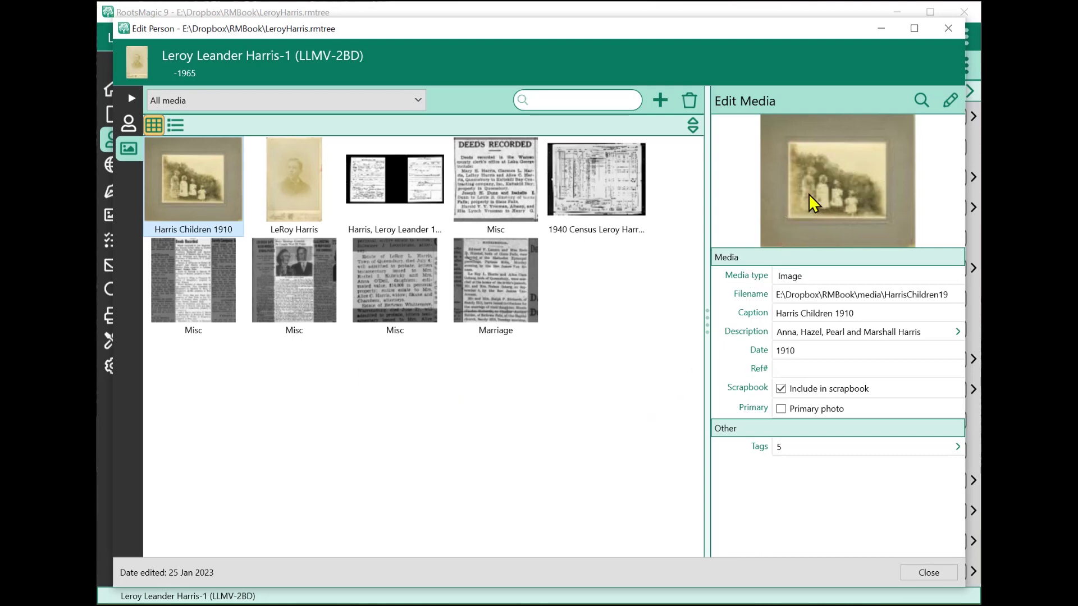
left_click(810, 277)
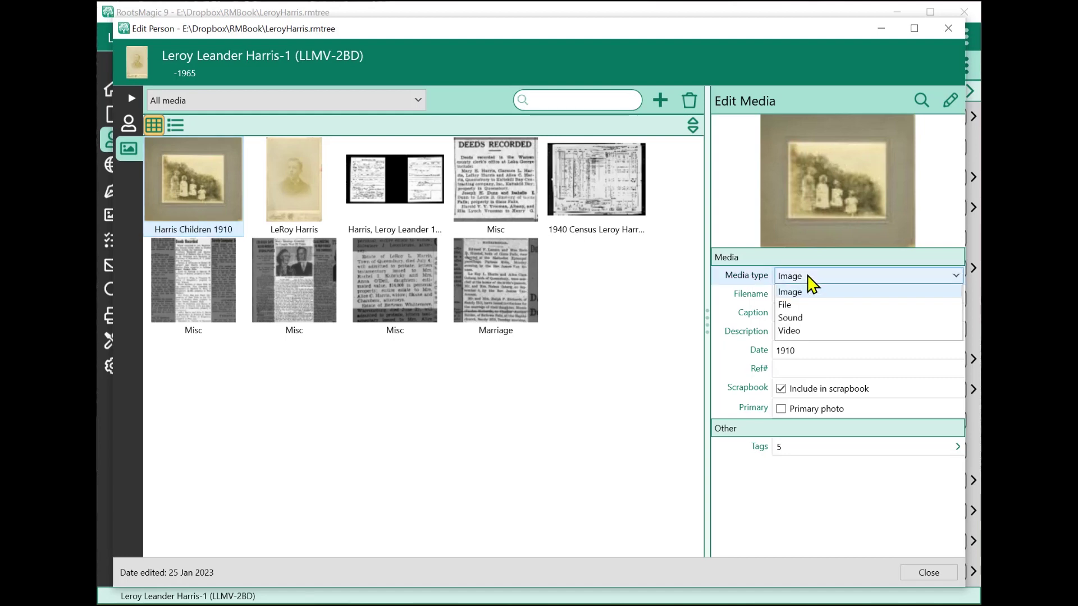
left_click(809, 280)
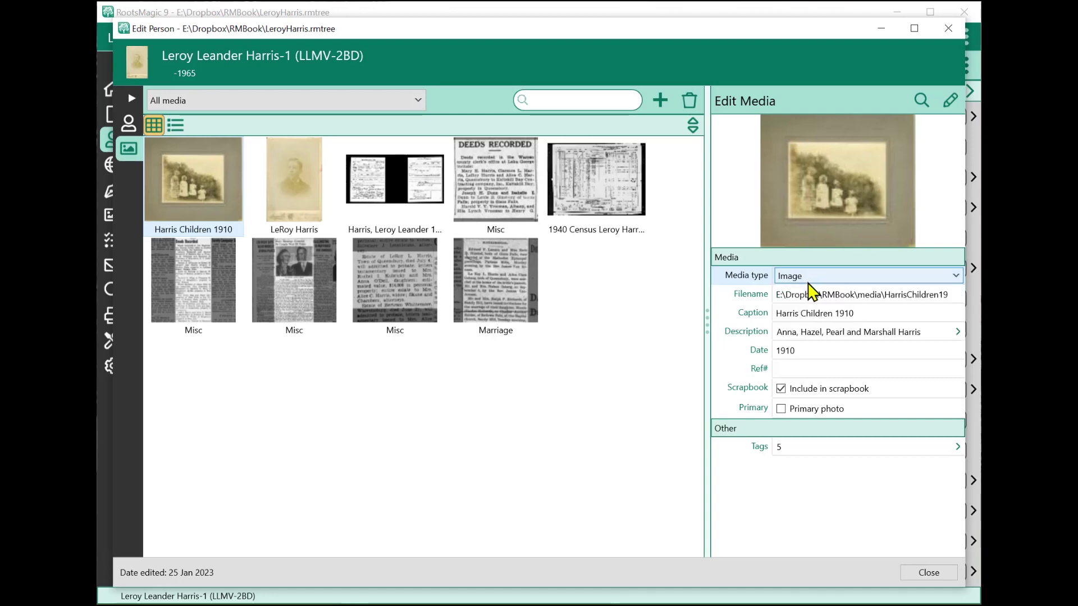
left_click(811, 294)
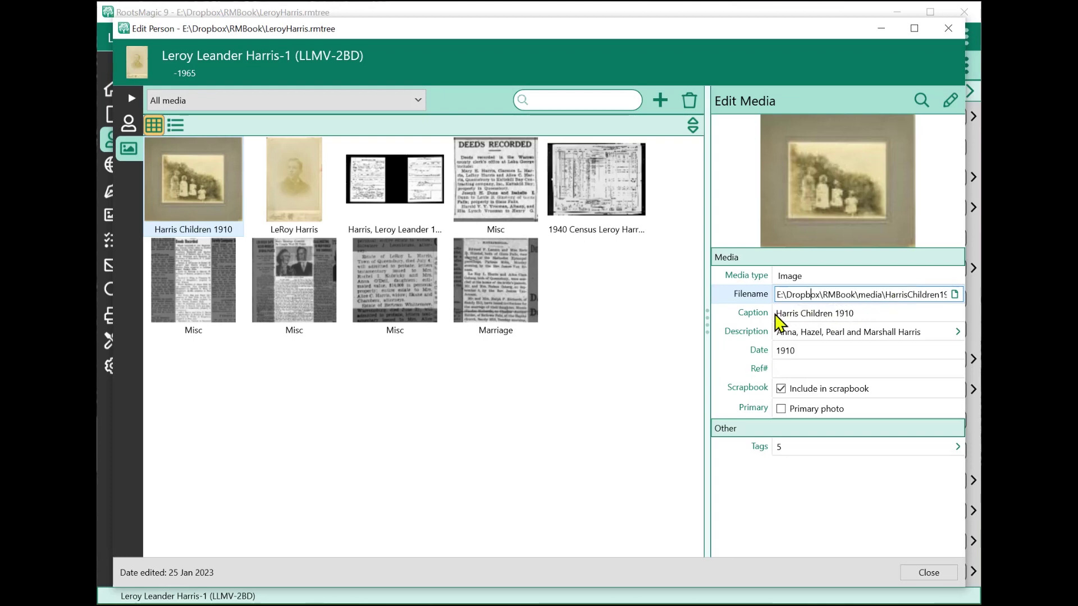
left_click(803, 316)
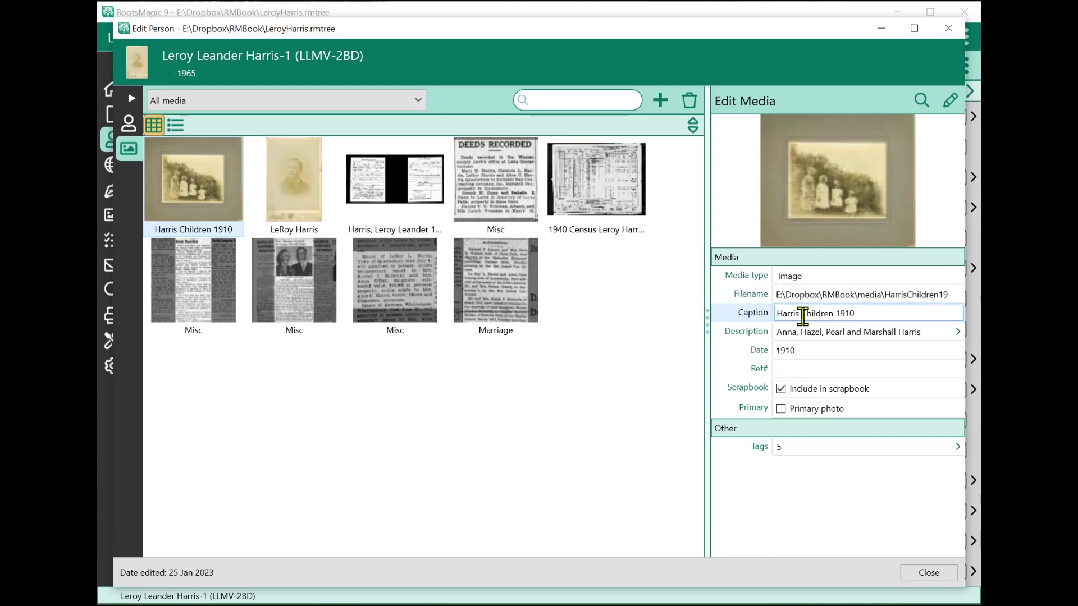
left_click(801, 351)
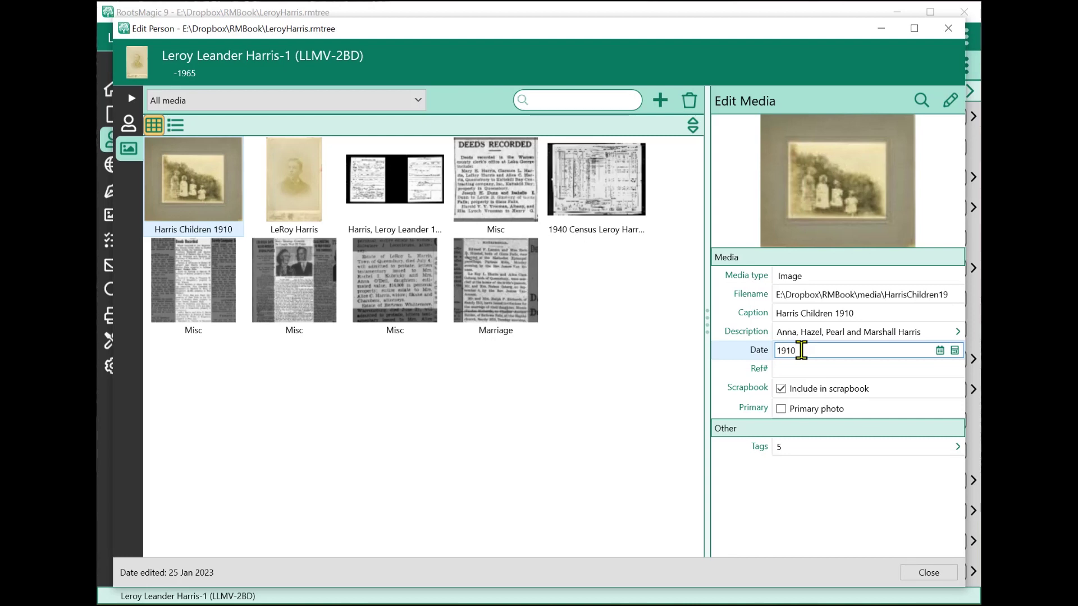
left_click(806, 368)
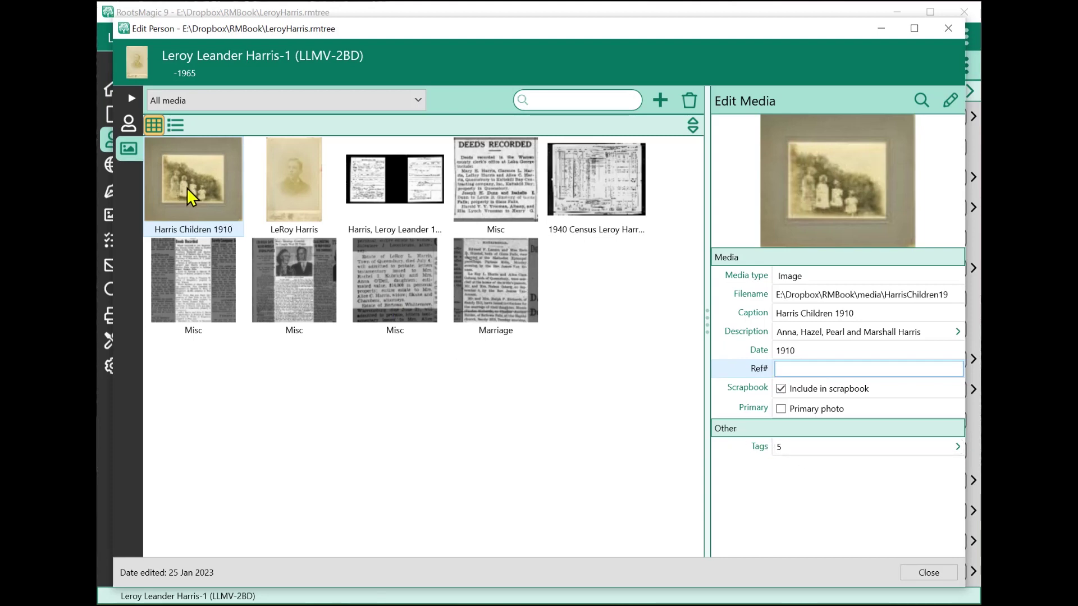
- View the list of people tagged in the 1910 children's photo
left_click(800, 449)
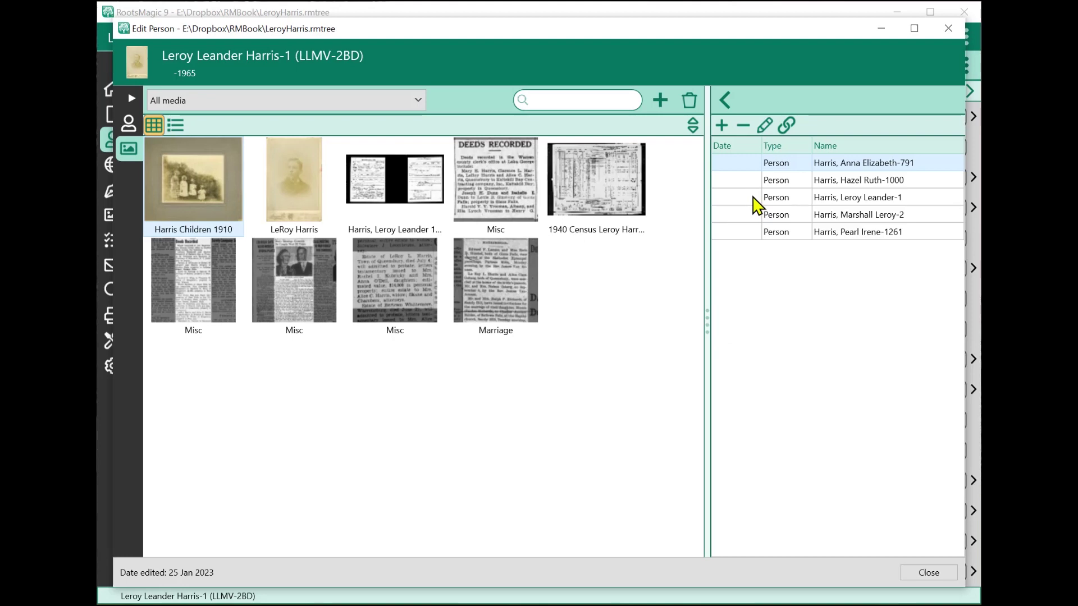
left_click(727, 101)
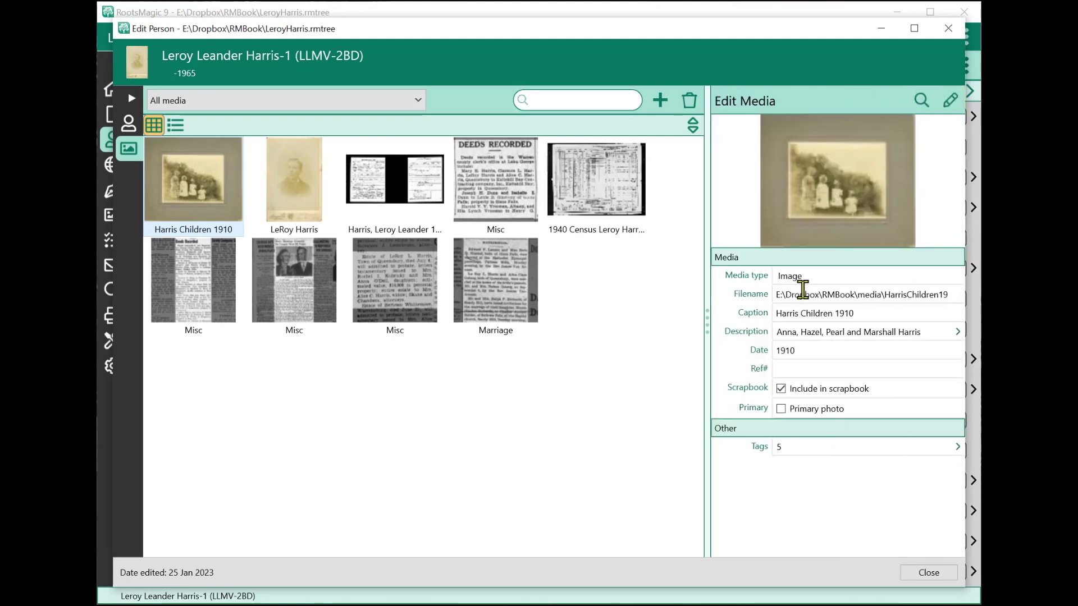
left_click(816, 445)
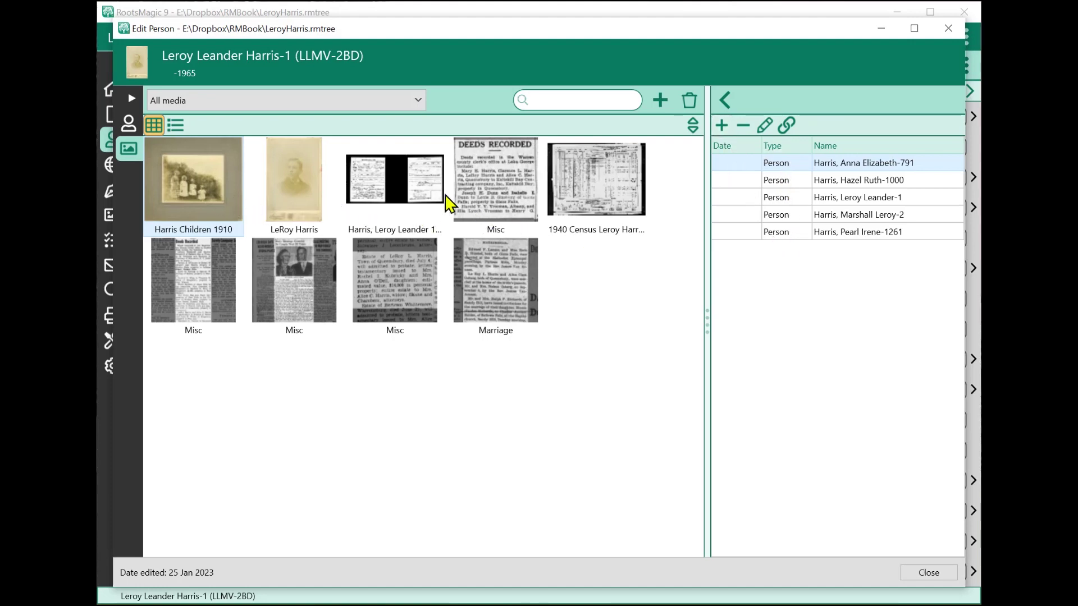
- Start a new tag for the photo, look through all the available tag types and cancel without adding it
left_click(723, 127)
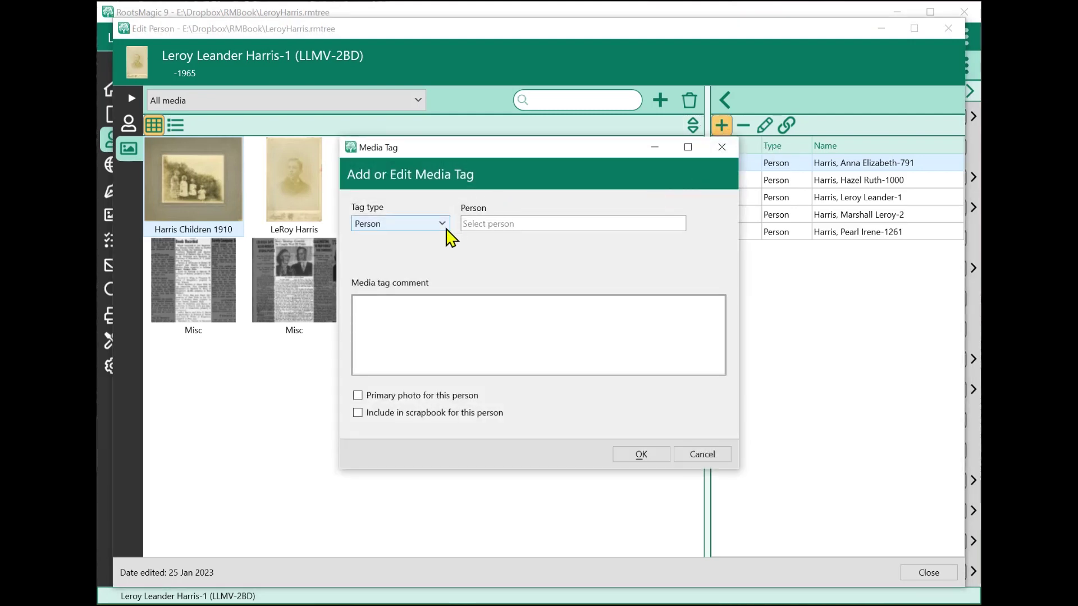
left_click(440, 227)
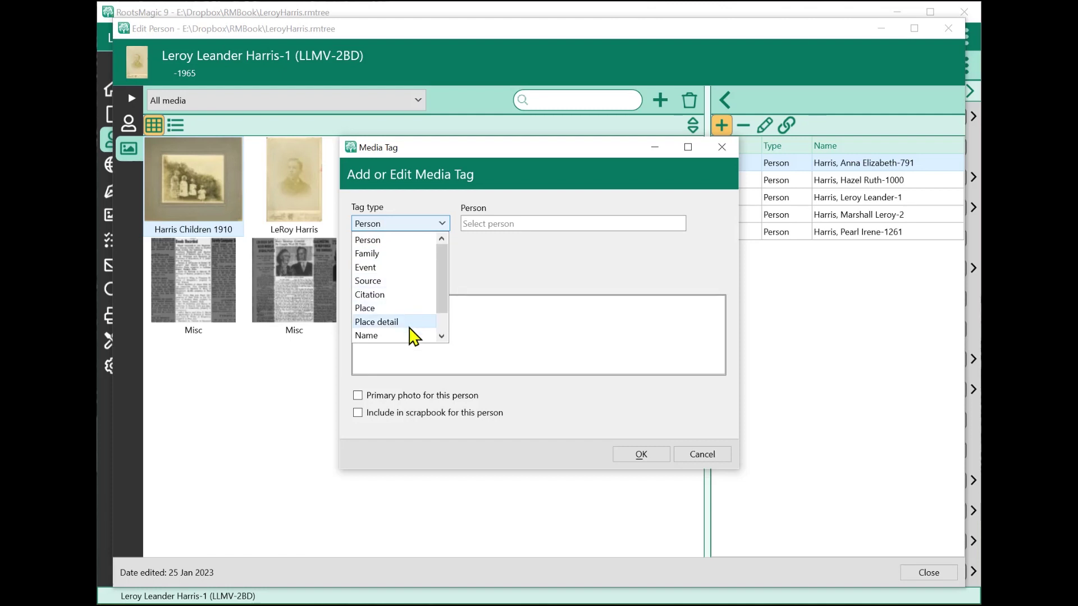
scroll(404, 335, "down", 1)
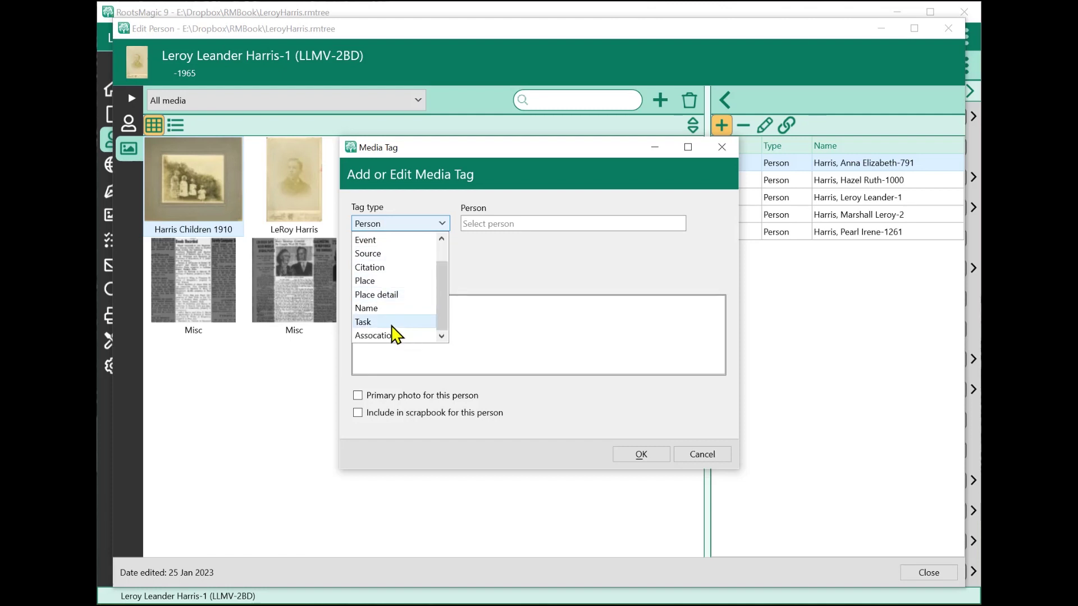
left_click(481, 285)
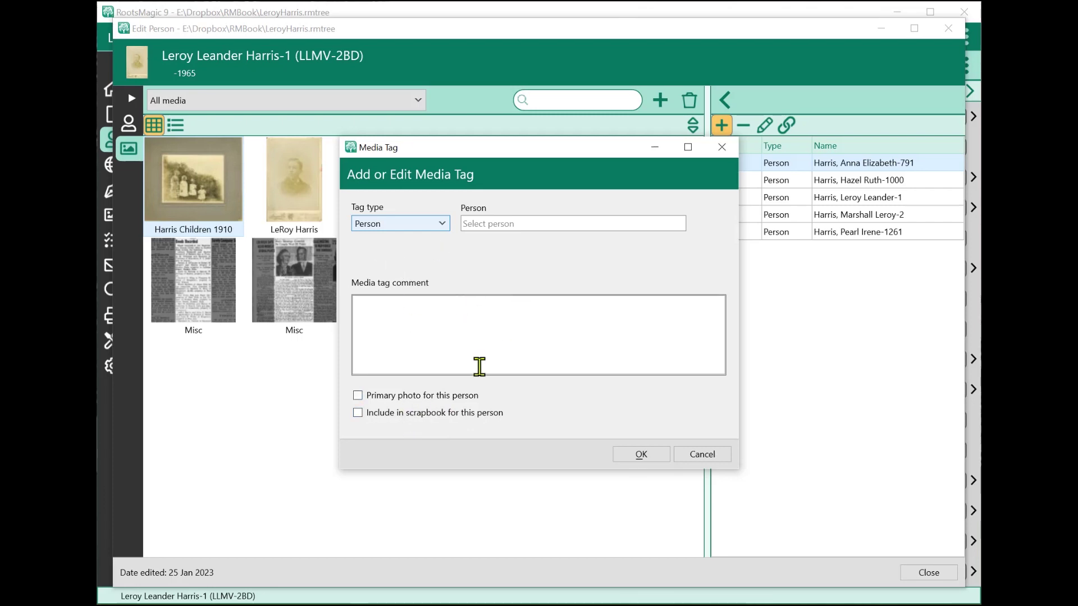
left_click(699, 455)
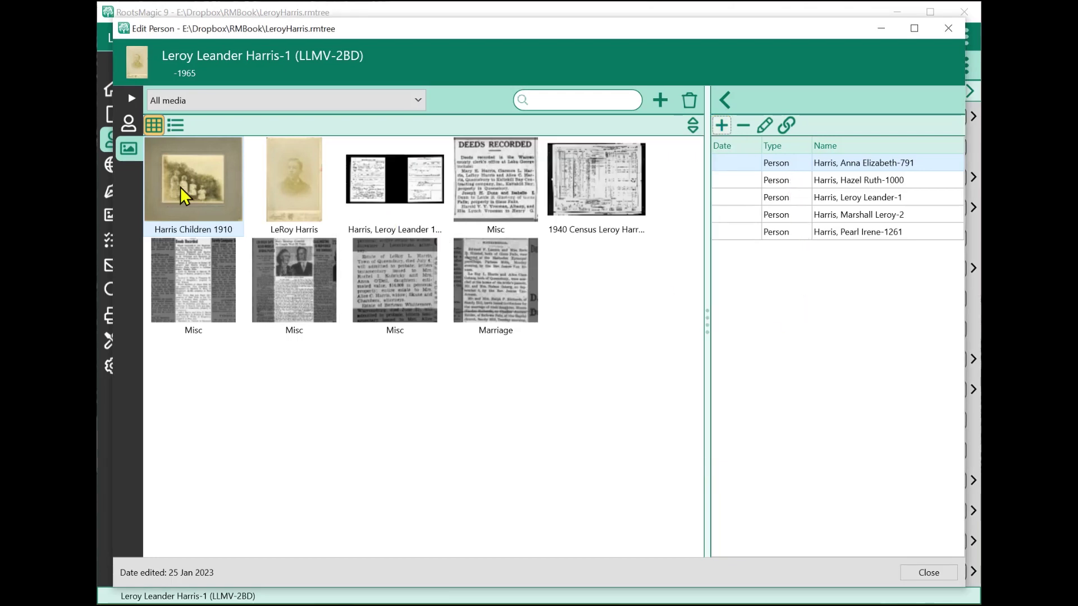
- View the removal confirmation for the second tagged person and decline it, keeping the tag
left_click(782, 183)
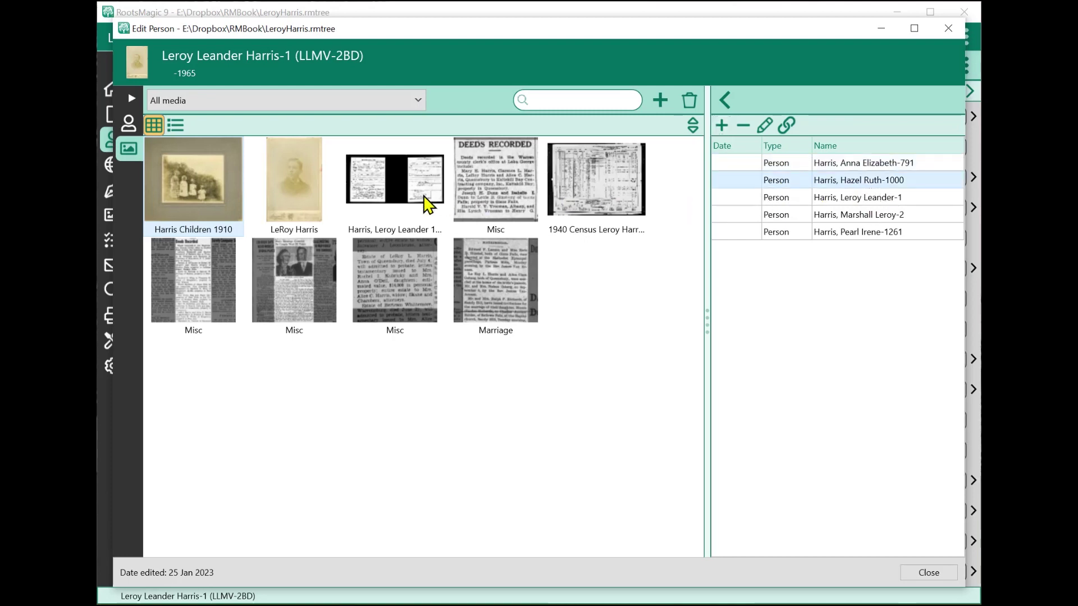
left_click(745, 124)
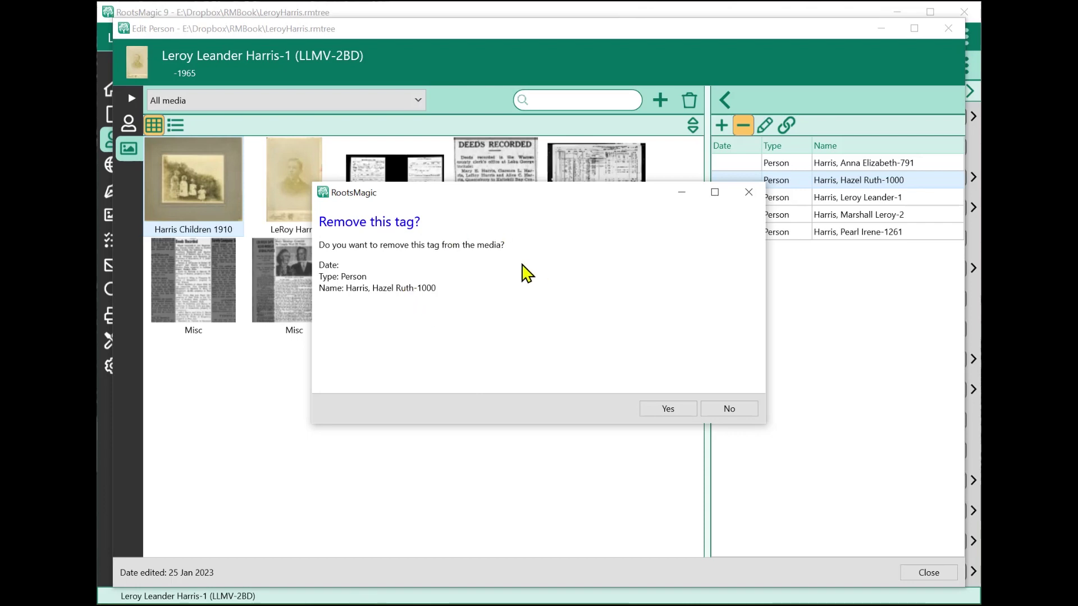
left_click(732, 415)
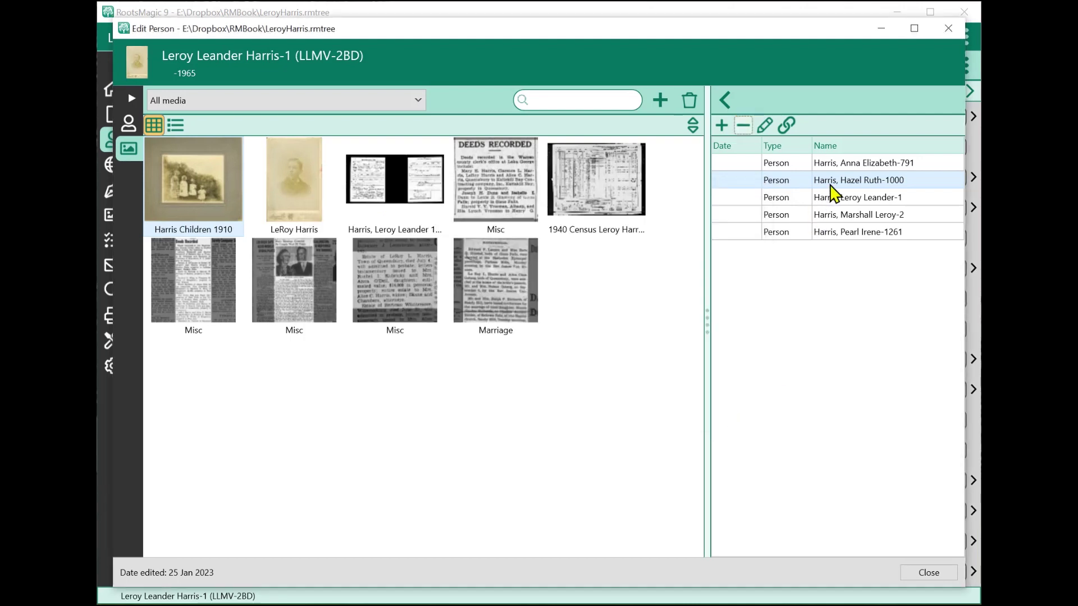
- View the full records of the second and the last tagged person from the tag list, closing each one
left_click(764, 126)
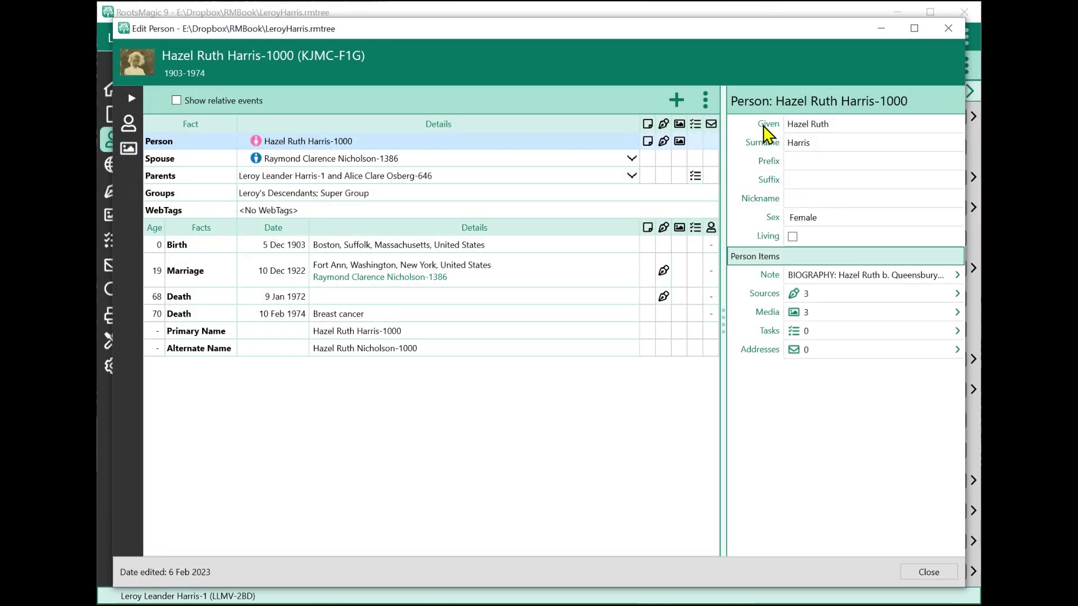
left_click(912, 572)
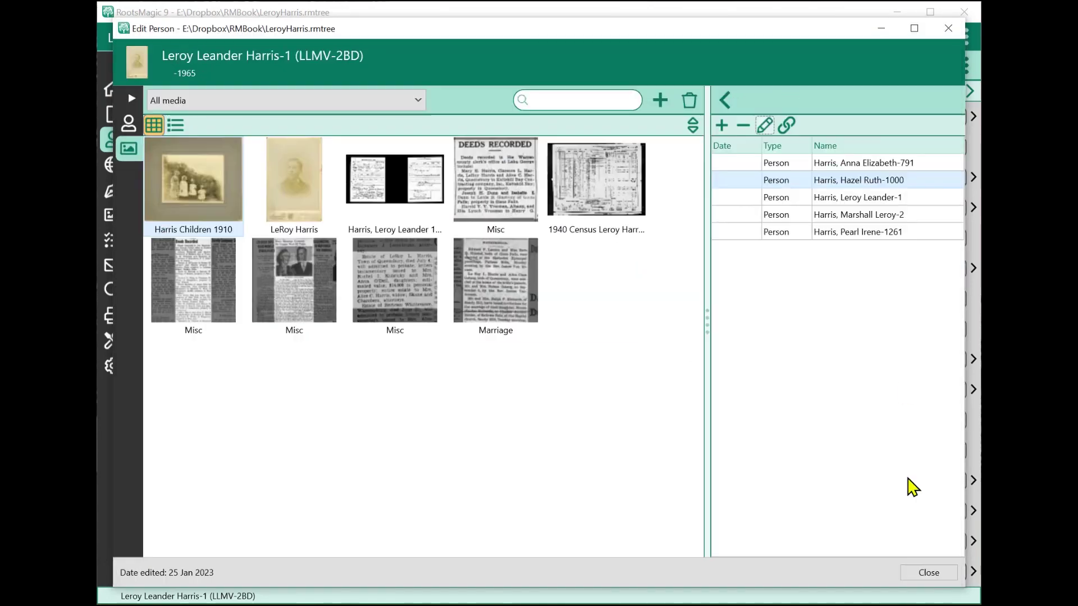
left_click(852, 233)
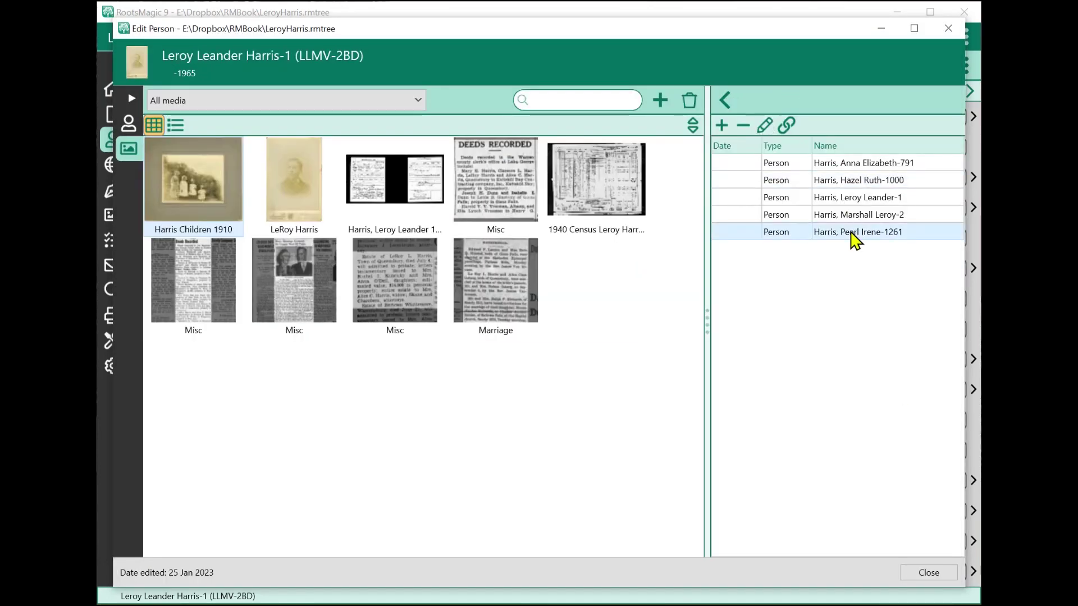
left_click(766, 125)
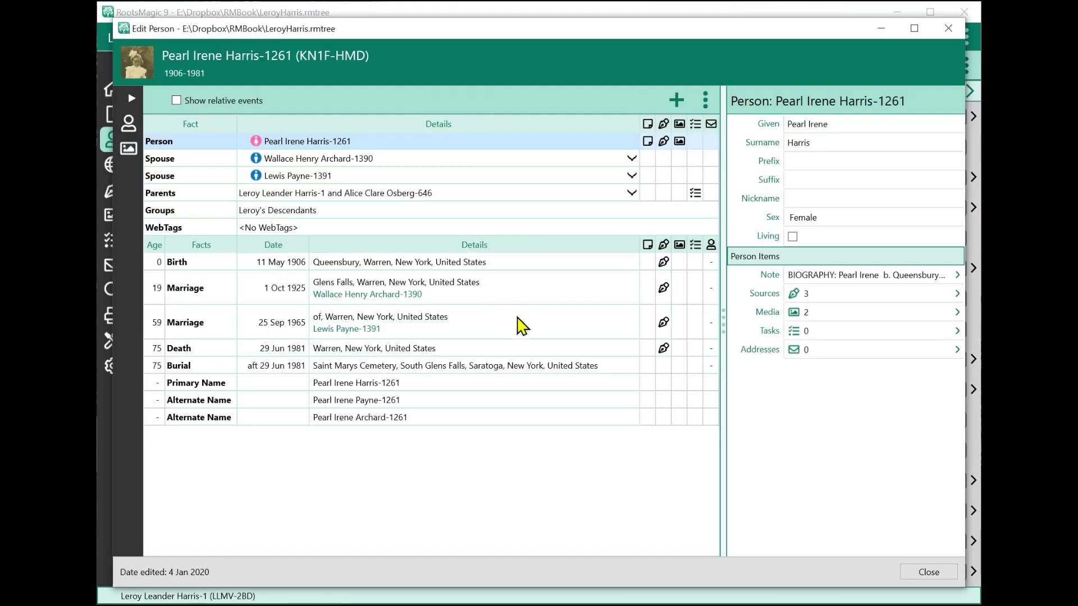
left_click(919, 571)
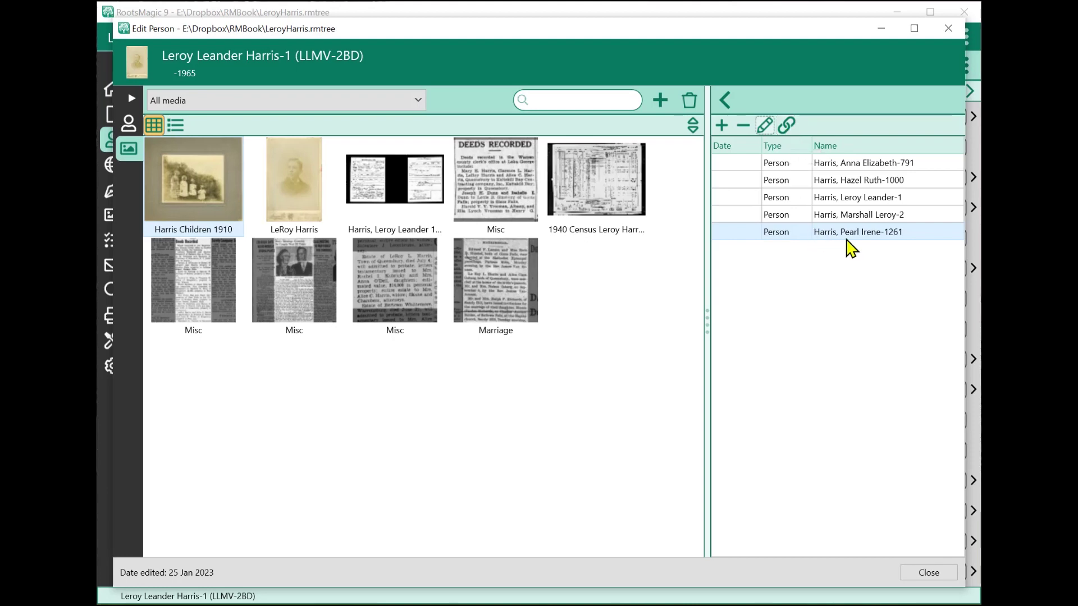
- View the tag settings and tag type options for the last tagged person, cancel, and return to the photo's details
left_click(788, 125)
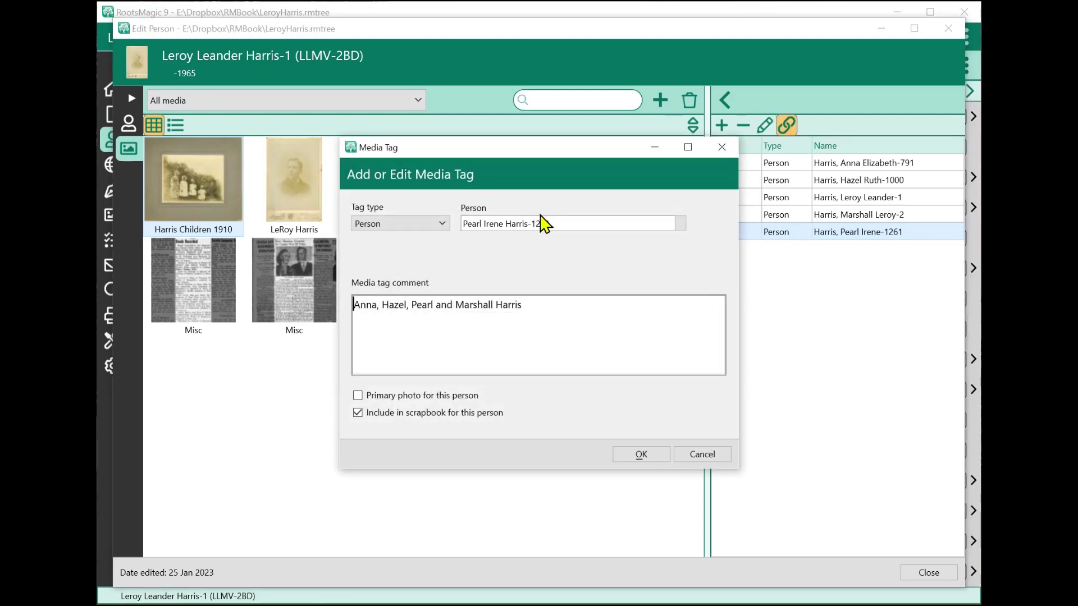
left_click(415, 224)
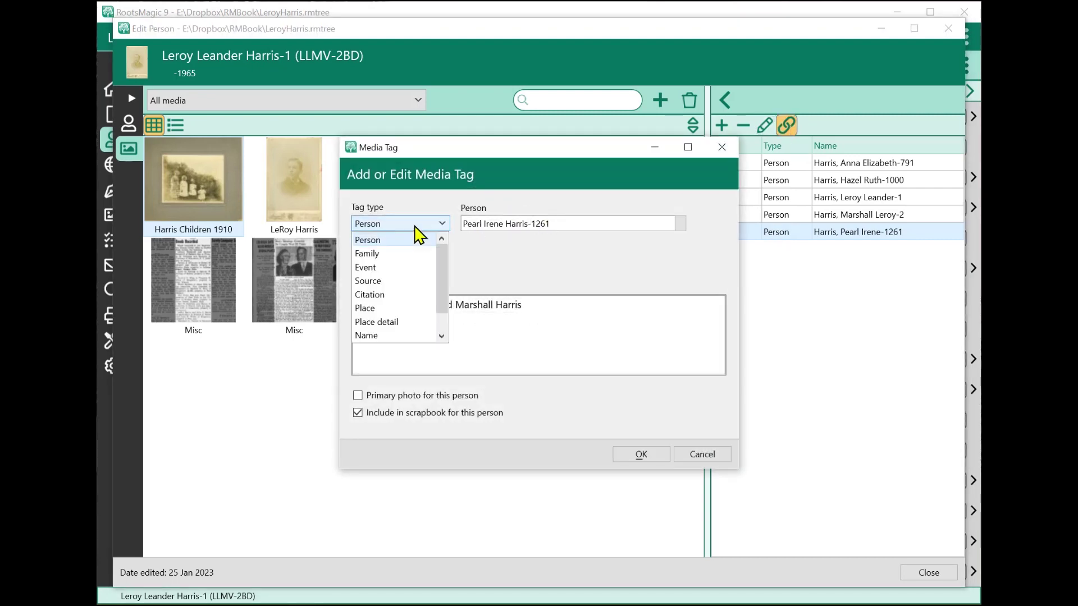
left_click(415, 226)
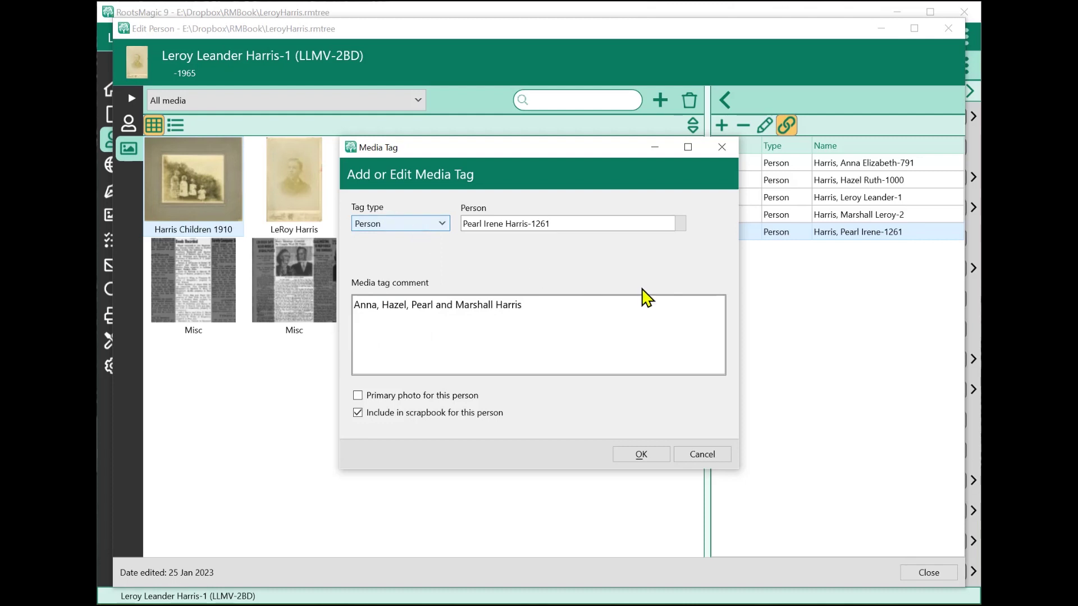
left_click(694, 456)
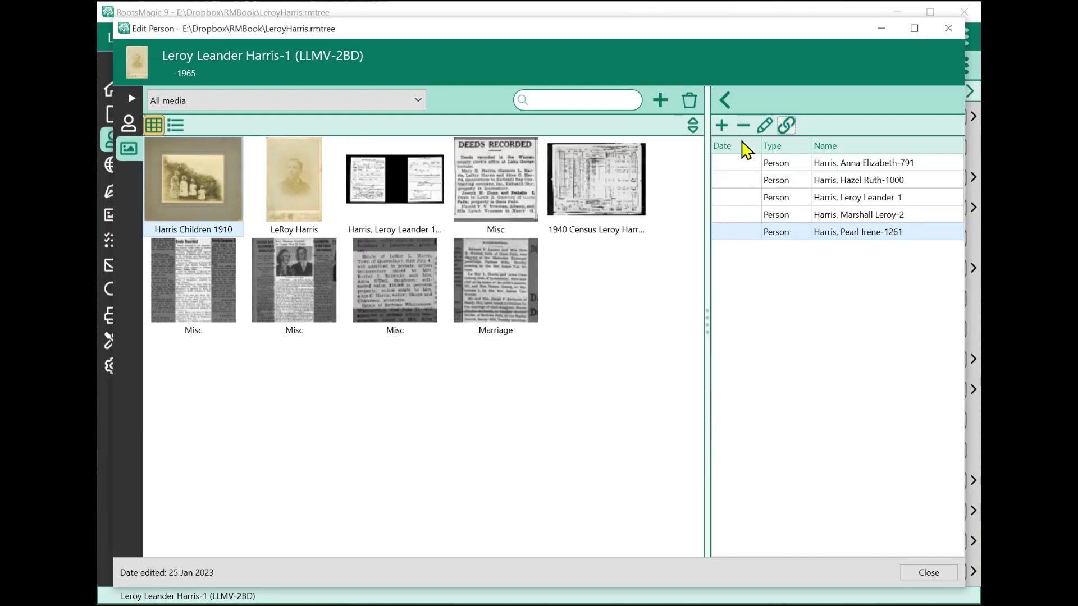
left_click(726, 101)
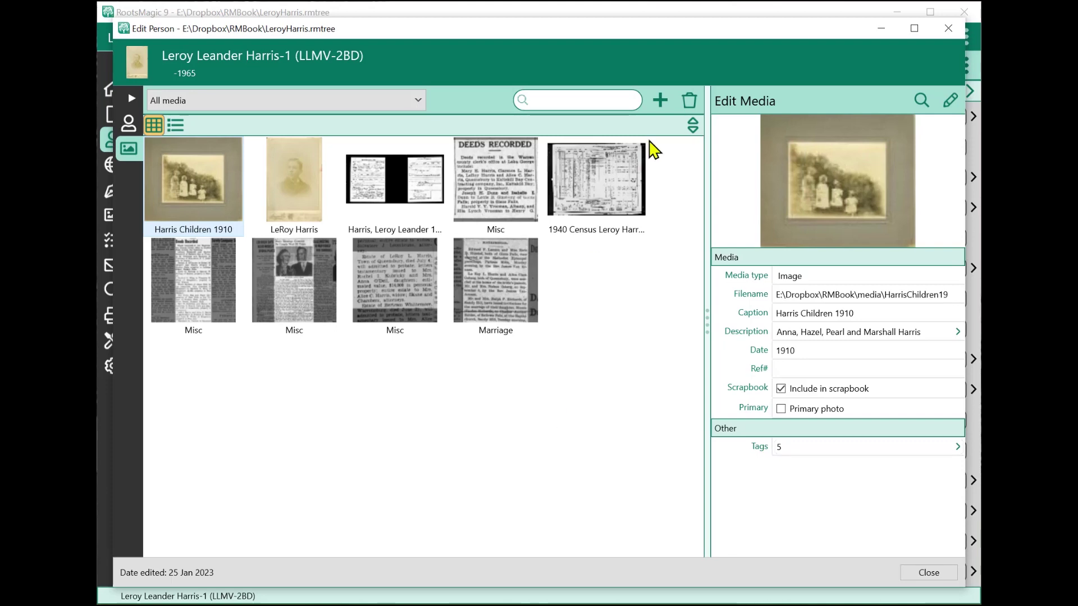
- Start adding media to the person and view the option for dropping new media files
left_click(660, 106)
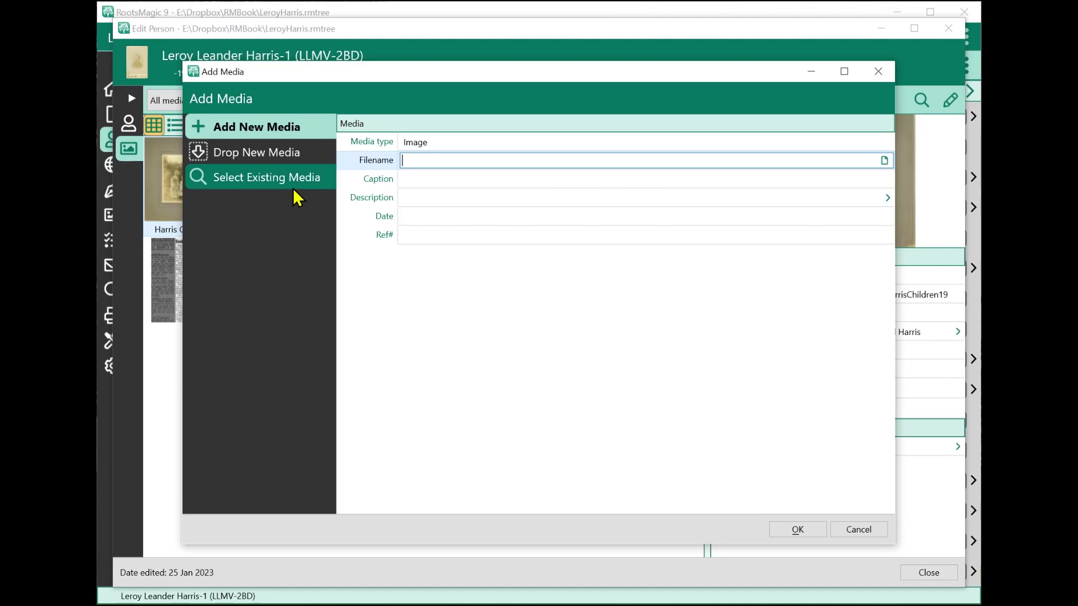
left_click(261, 157)
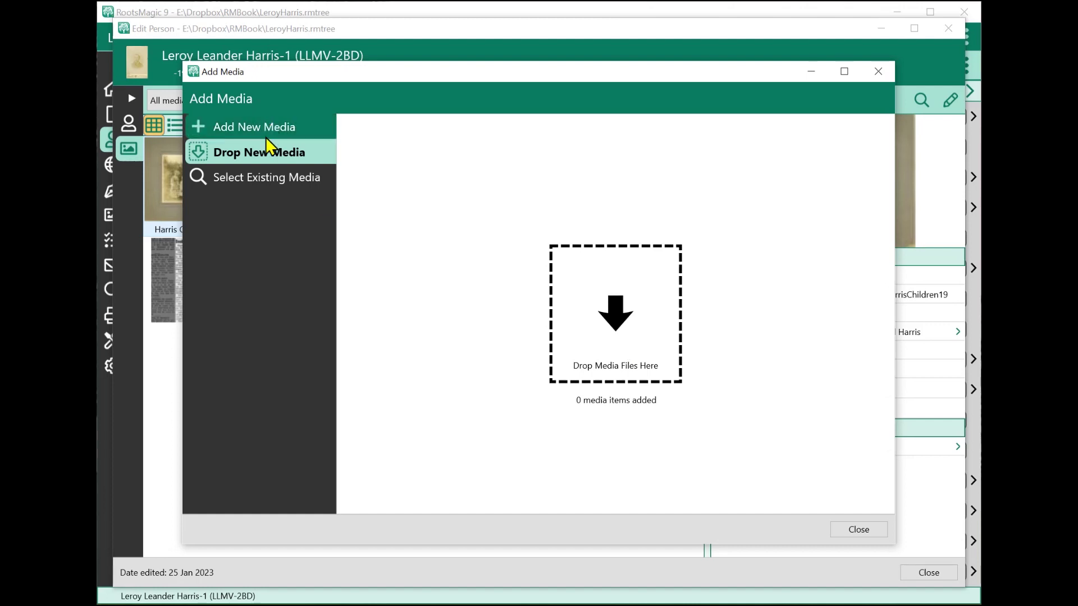
left_click_drag(288, 76, 337, 156)
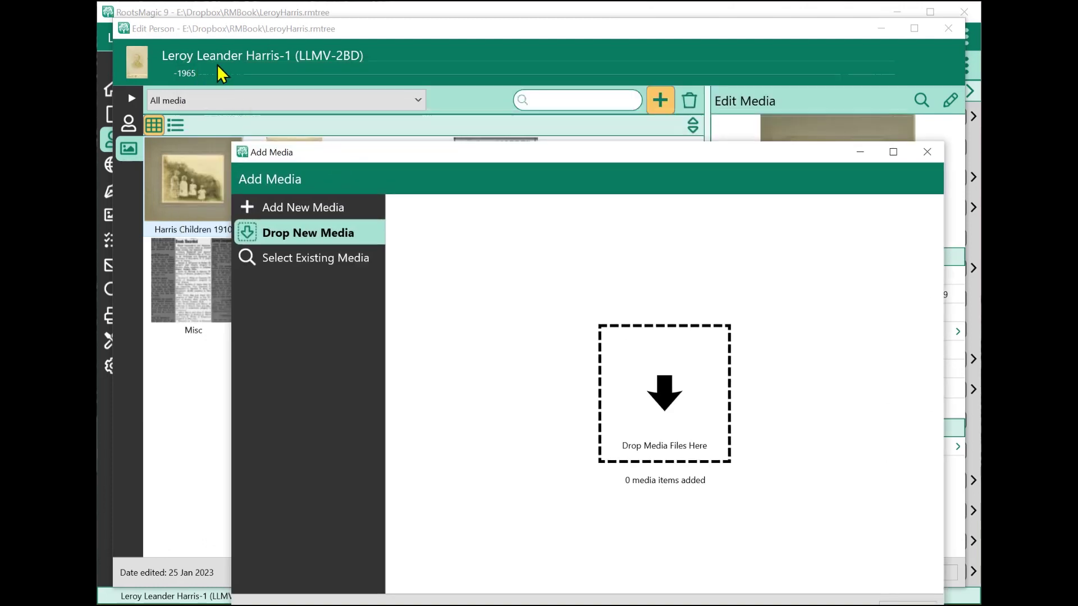
- Browse the existing media gallery in the Add Media window, select a woman's portrait, and cancel without adding it
left_click(291, 263)
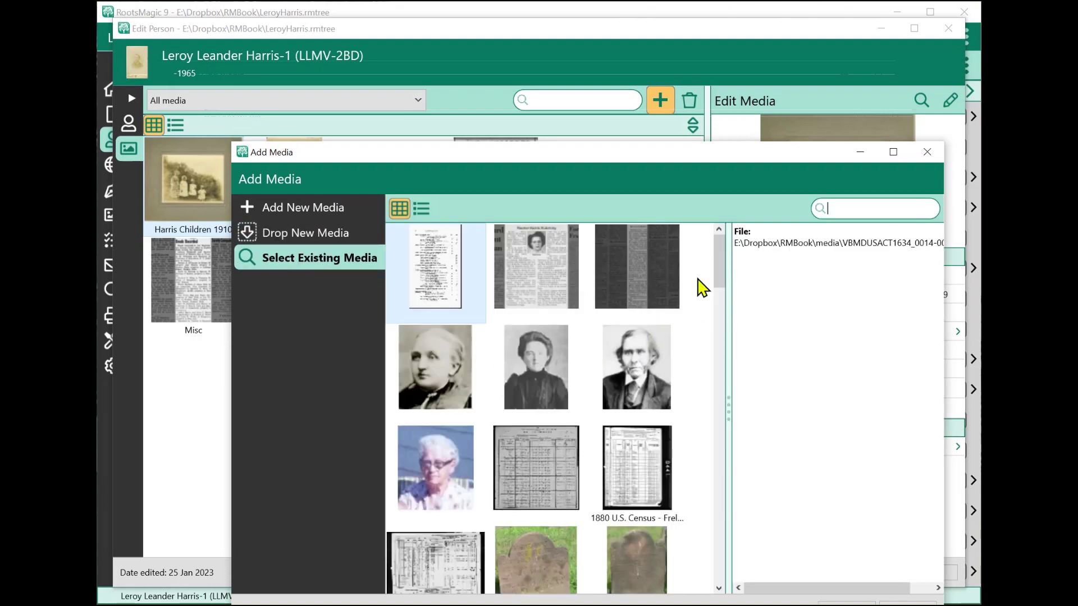
left_click_drag(719, 259, 693, 247)
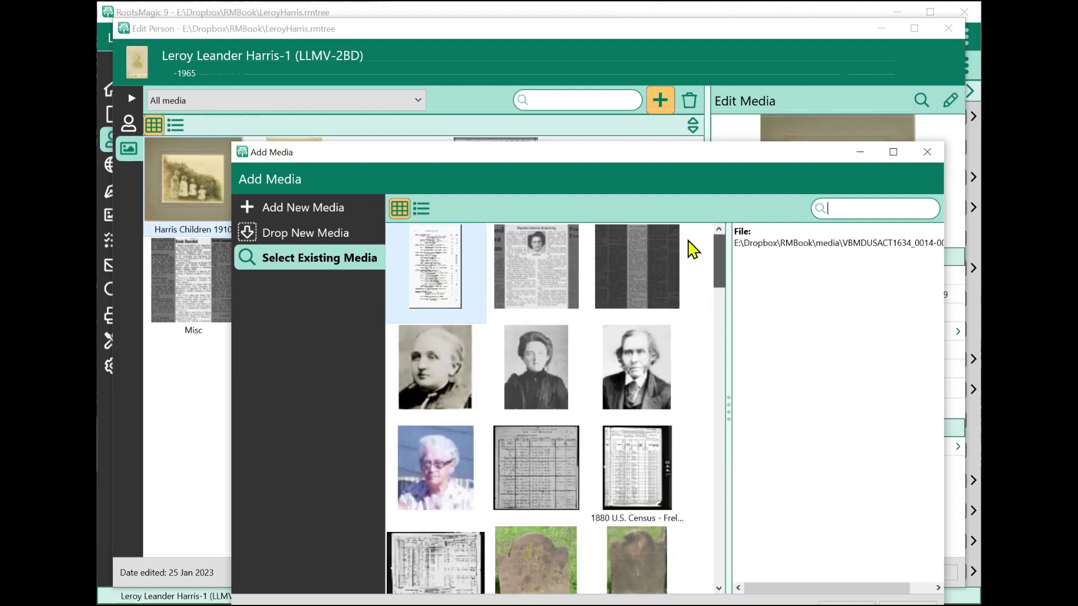
left_click(570, 361)
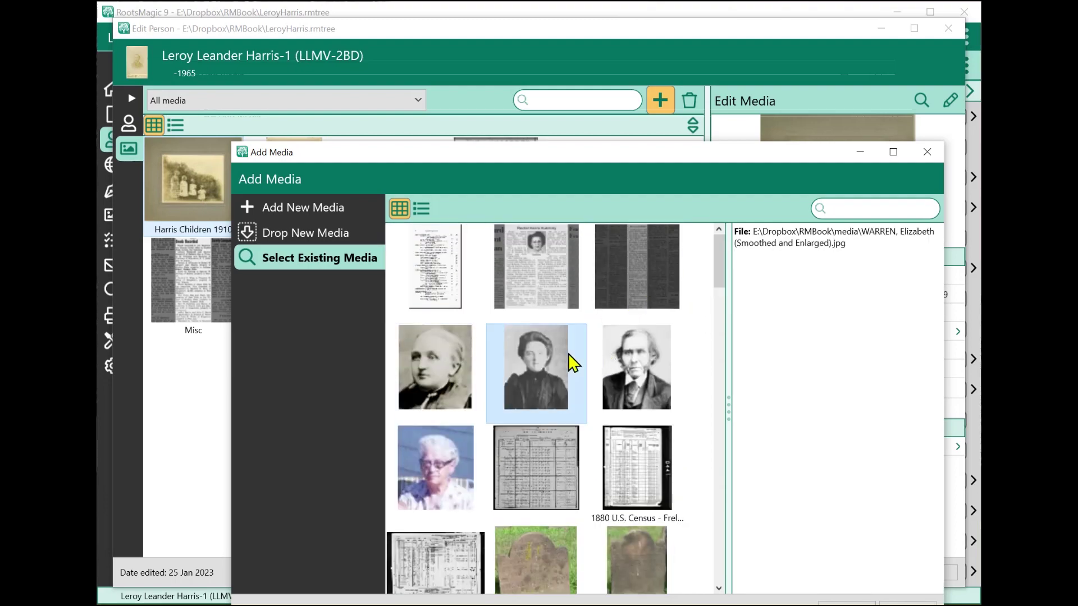
left_click_drag(560, 158, 525, 99)
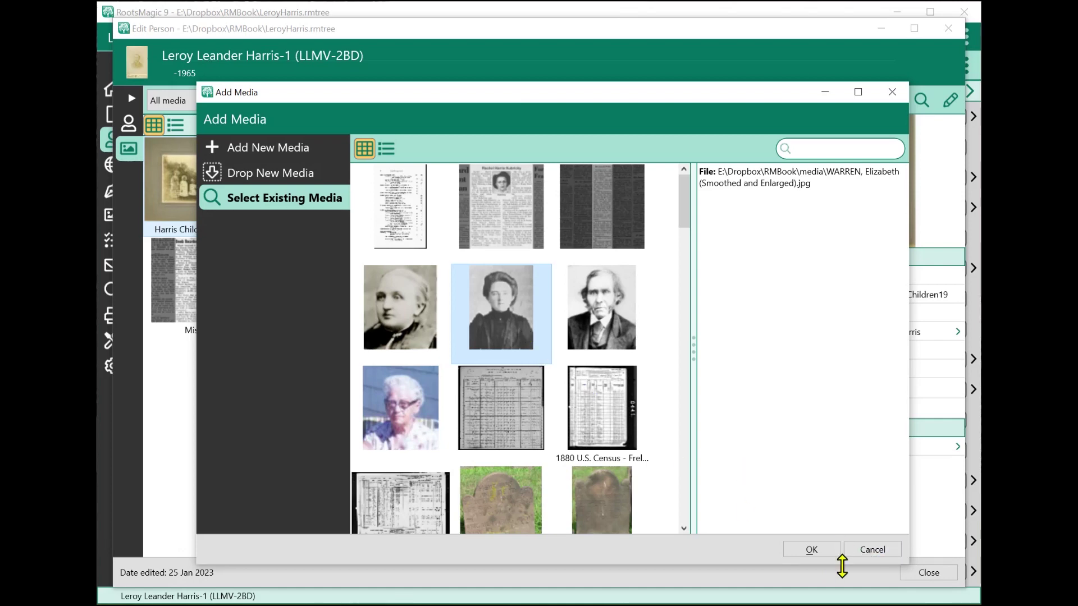
left_click(873, 550)
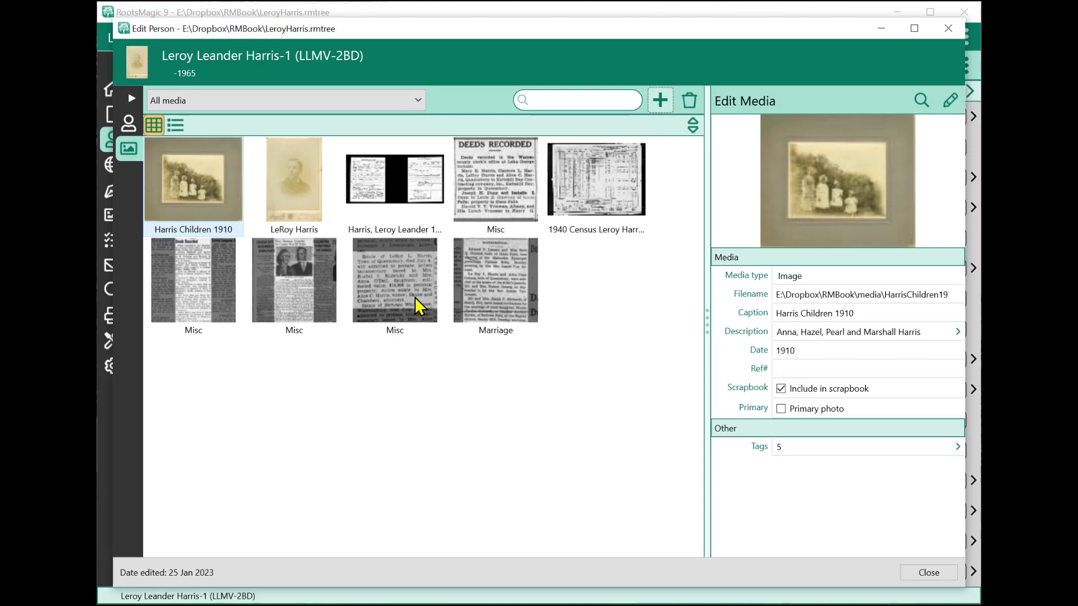
- View the media removal confirmation for the person's single portrait and decline it, keeping the photo
left_click(301, 188)
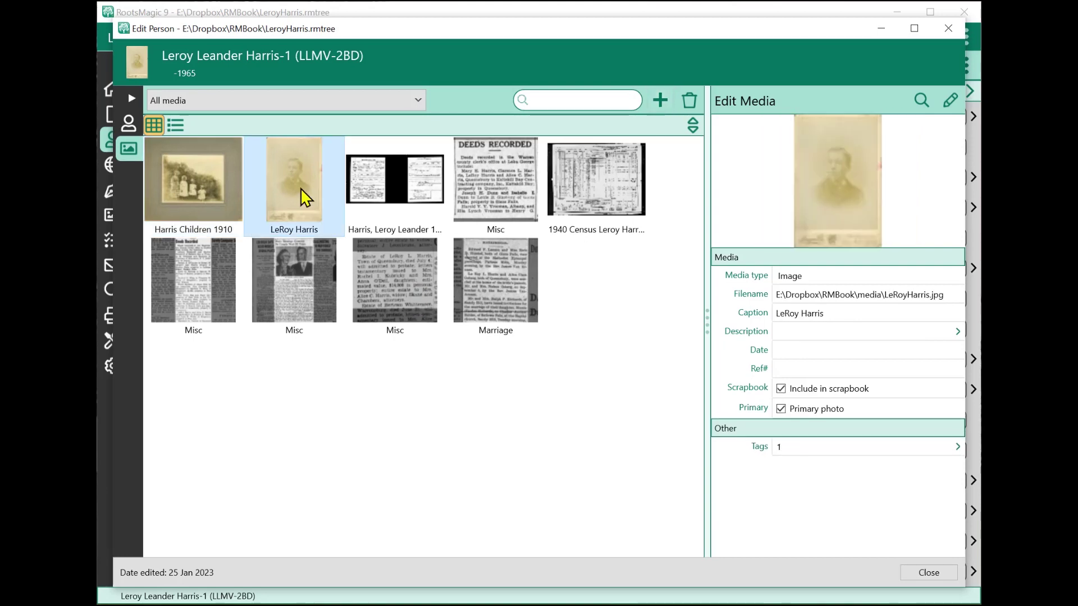
left_click(690, 101)
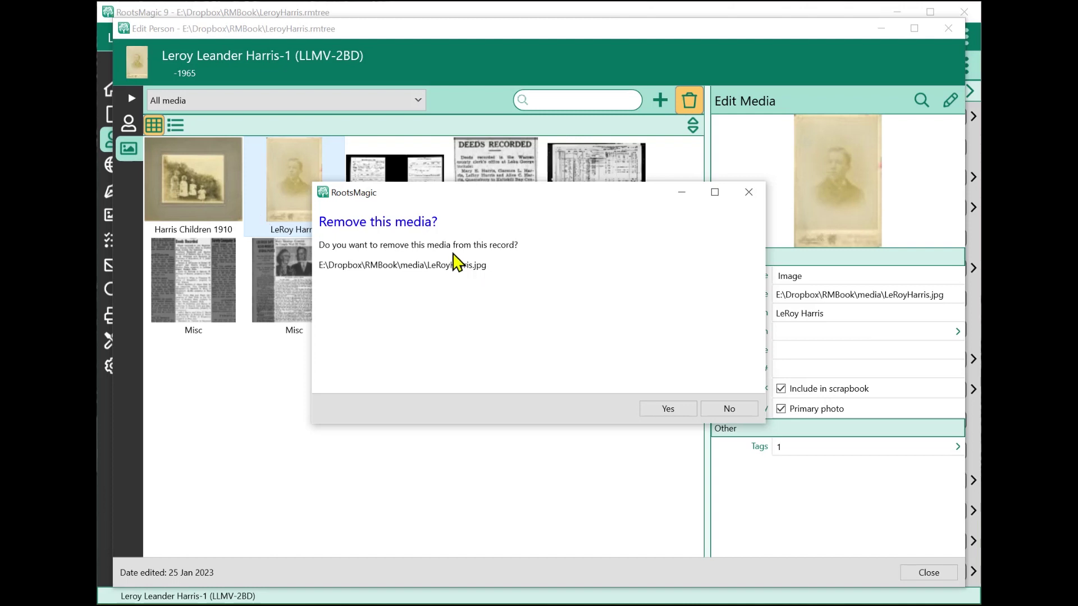
left_click(732, 408)
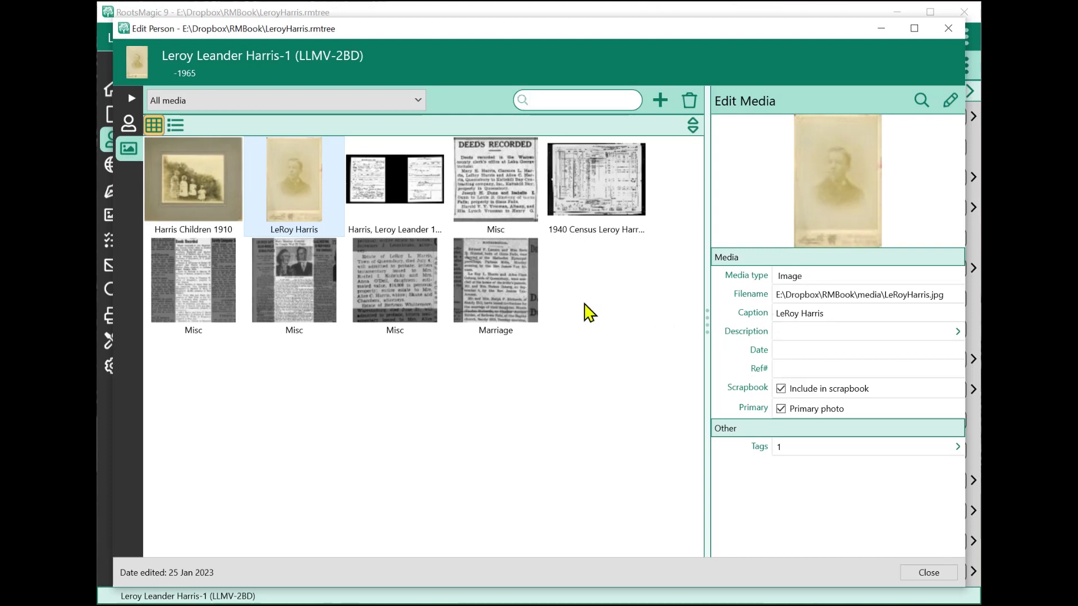
- View the "Deeds Recorded" clipping in the image viewer and enlarge it for reading
left_click(487, 178)
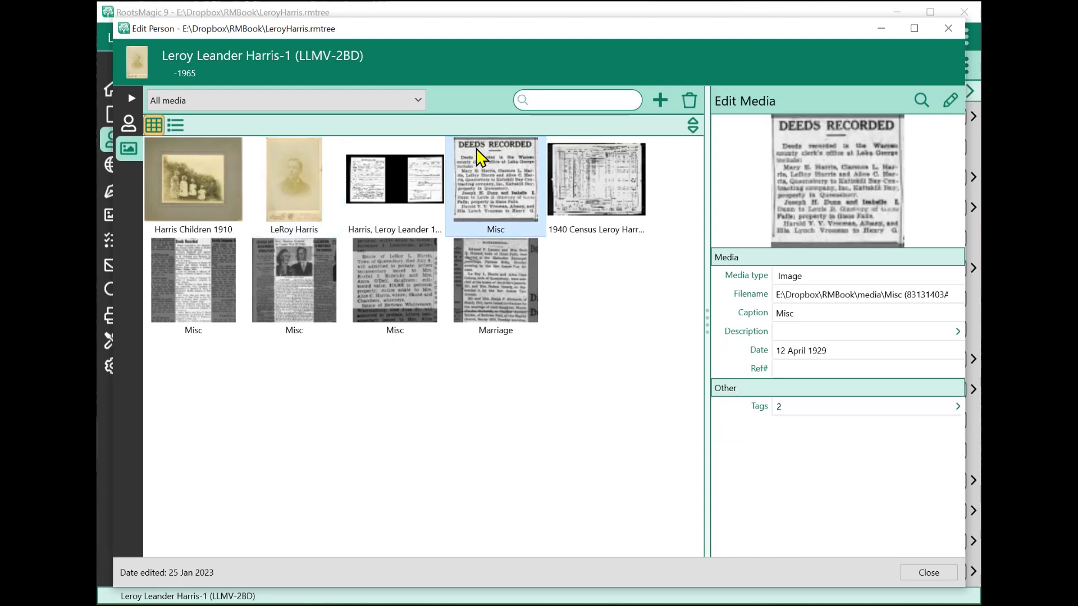
left_click(821, 202)
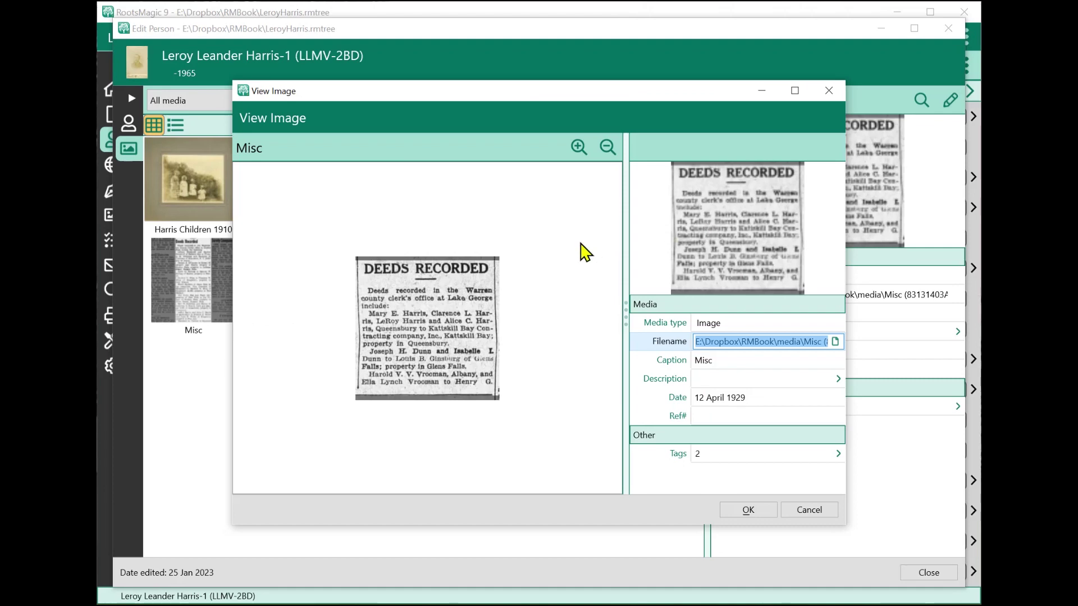
left_click_drag(376, 91, 319, 87)
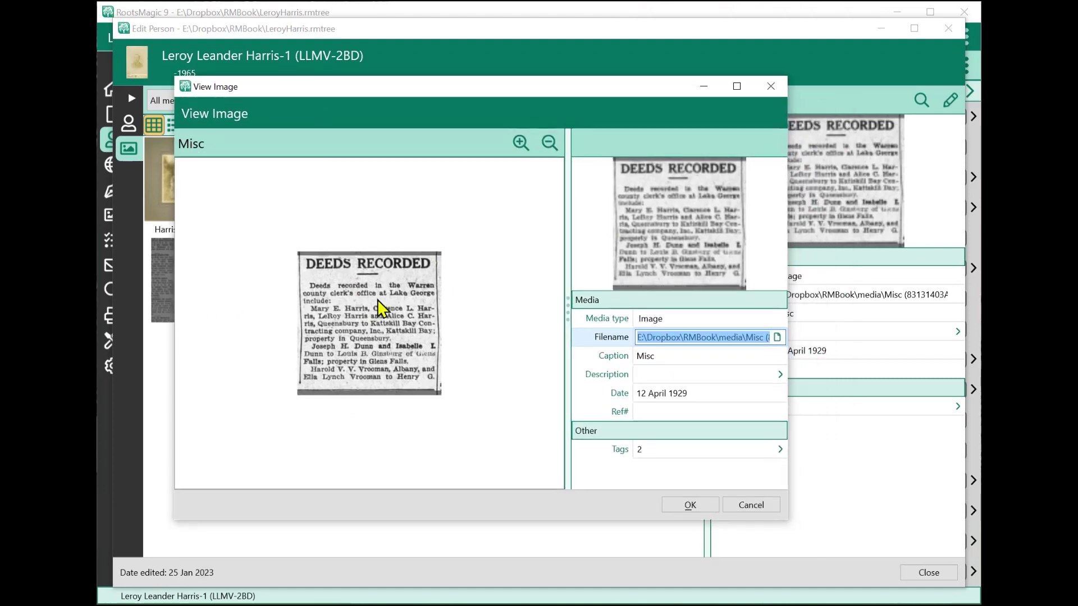
left_click(522, 146)
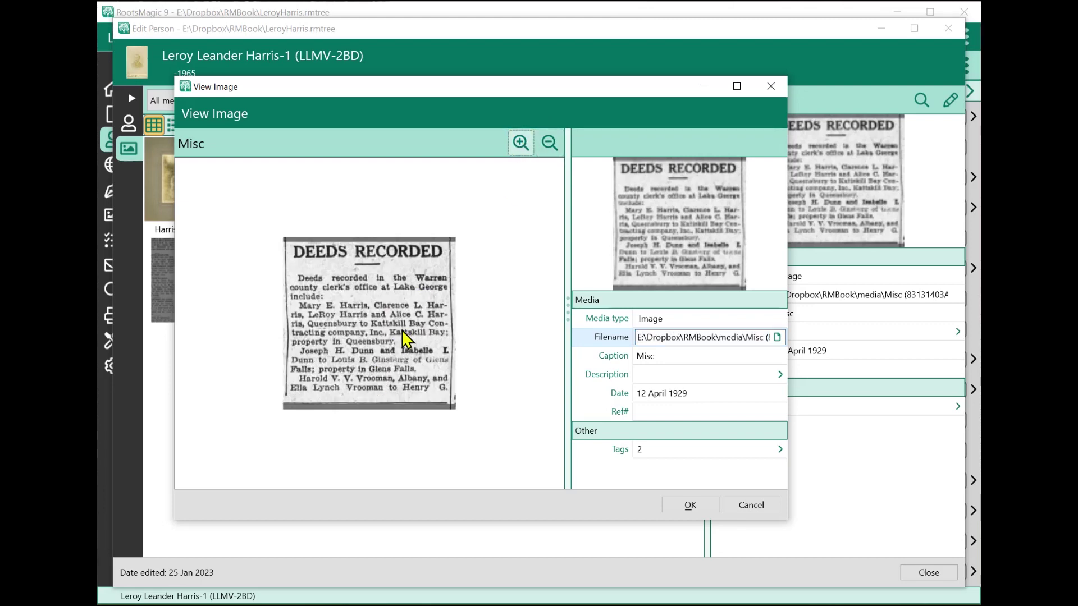
scroll(407, 340, "up", 4)
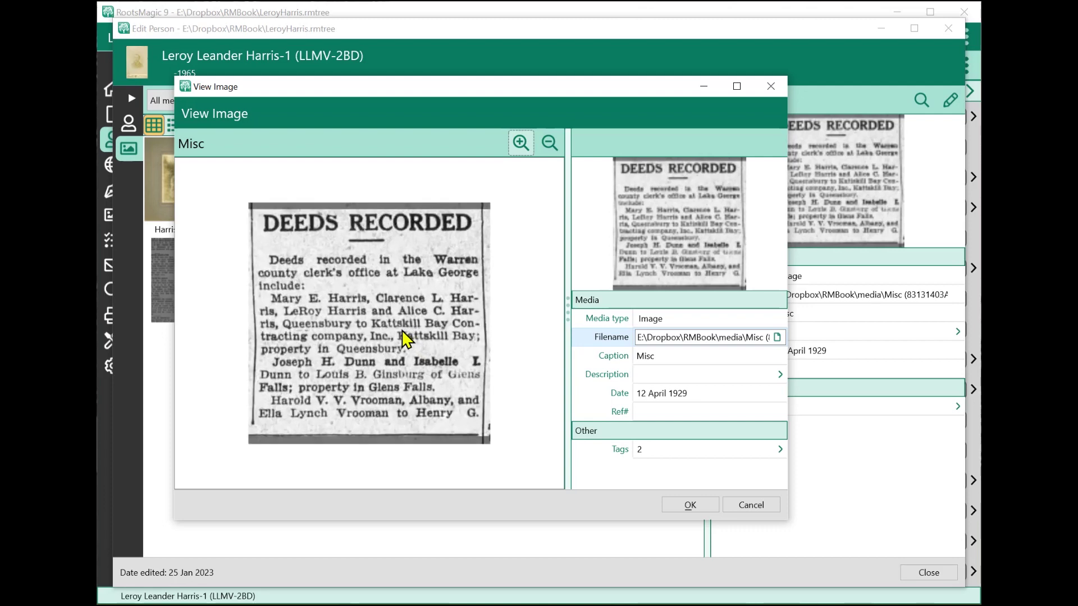
scroll(407, 340, "up", 1)
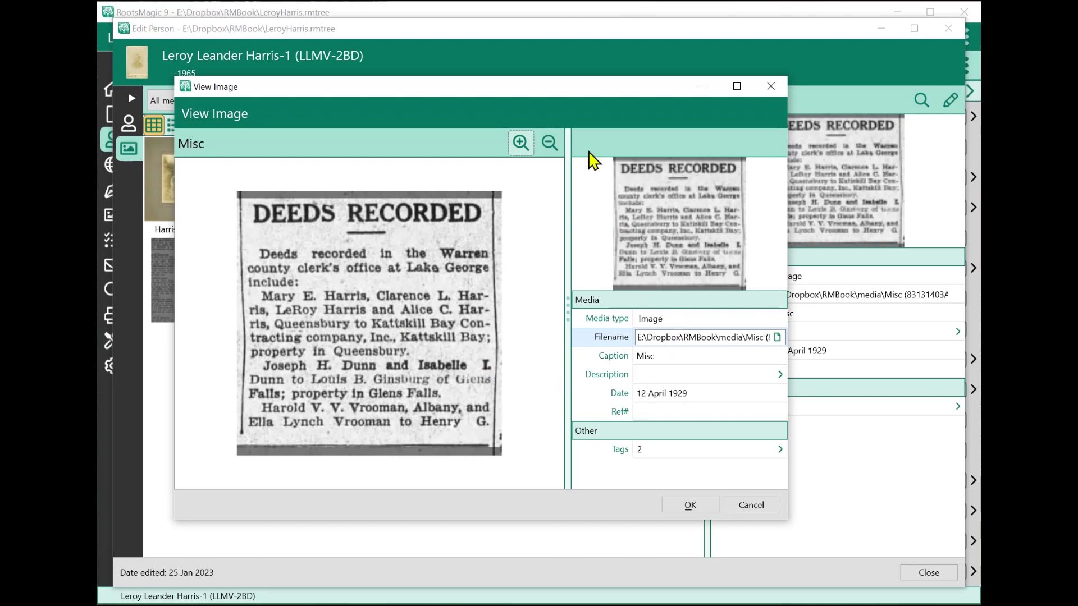
left_click_drag(574, 92, 514, 93)
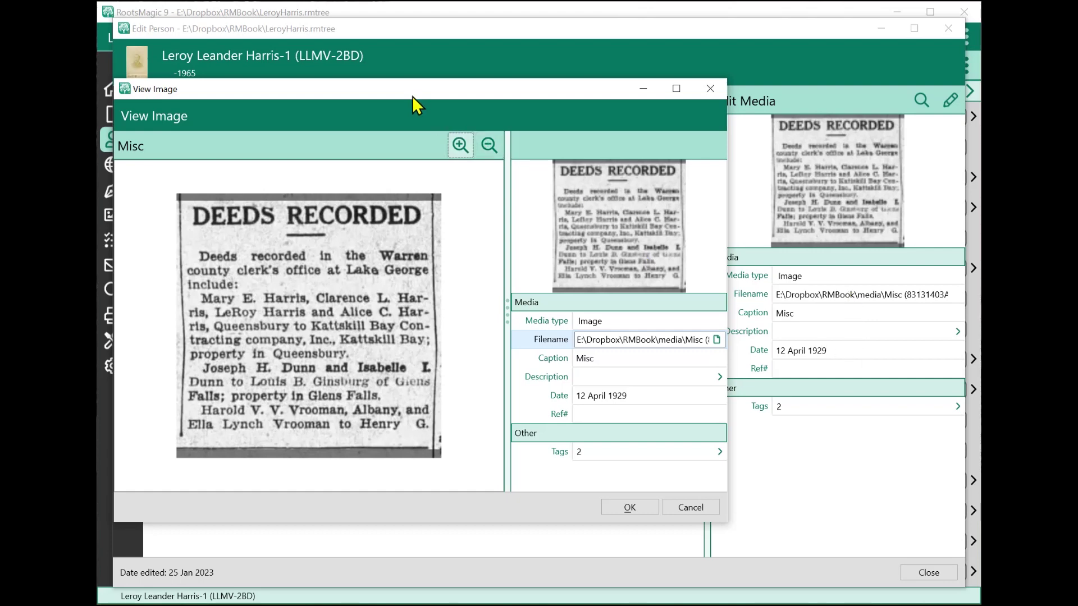
left_click_drag(410, 93, 501, 82)
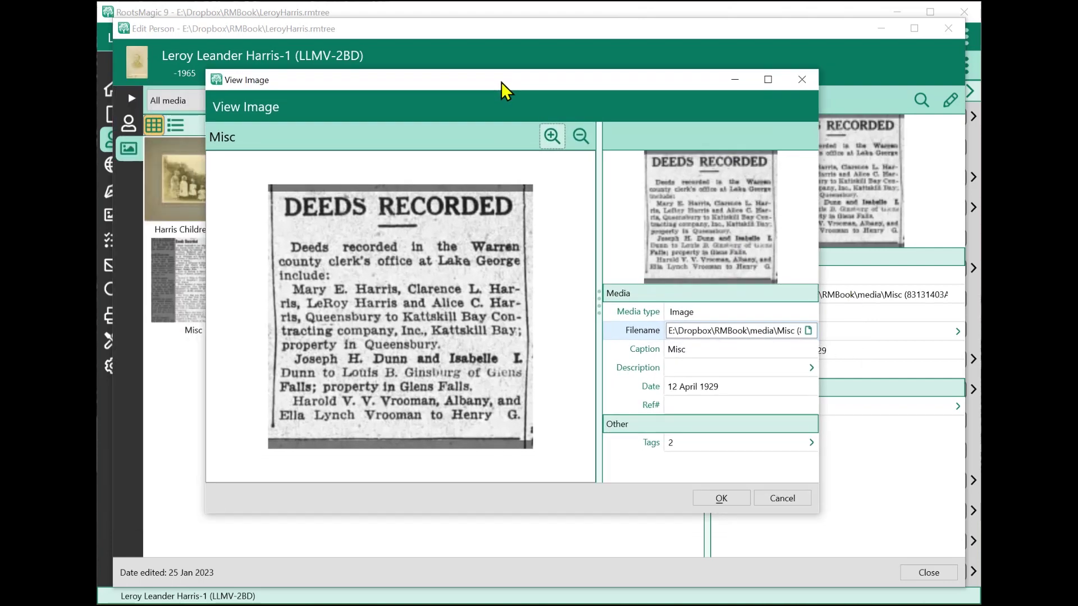
- Set the clipping's description to "Deeds recorded in the Warren county", save it, and review the saved note in the media details
left_click(694, 371)
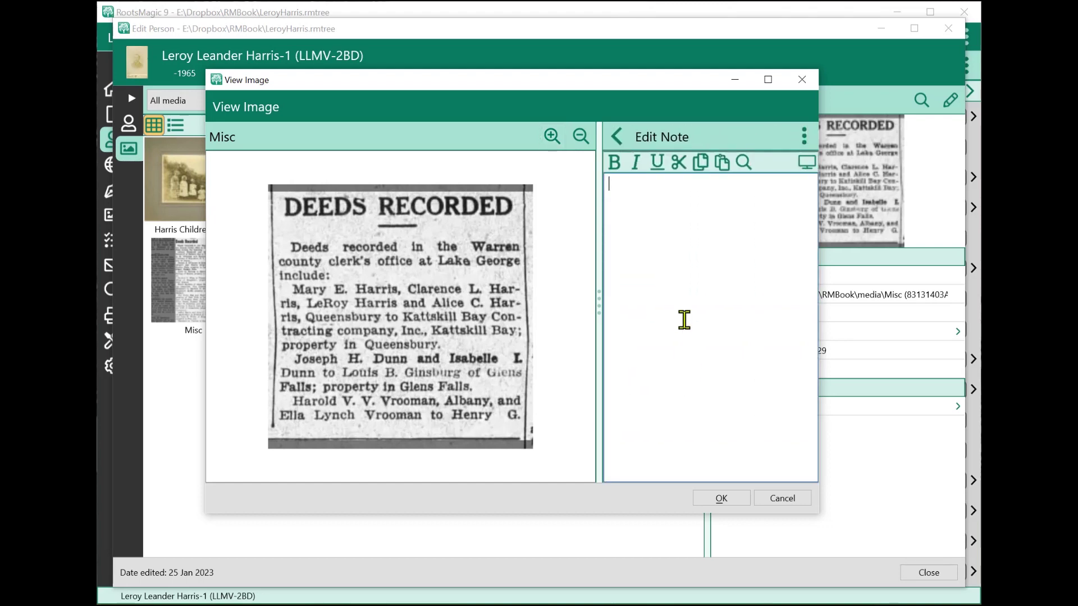
type("Deeds recorded in the Warren county")
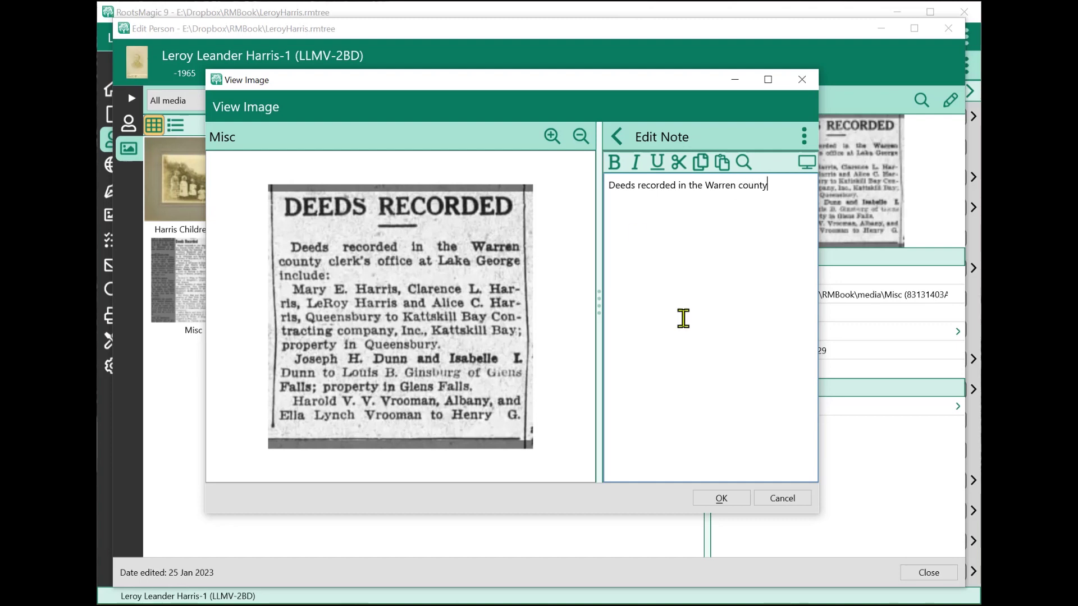
left_click(617, 137)
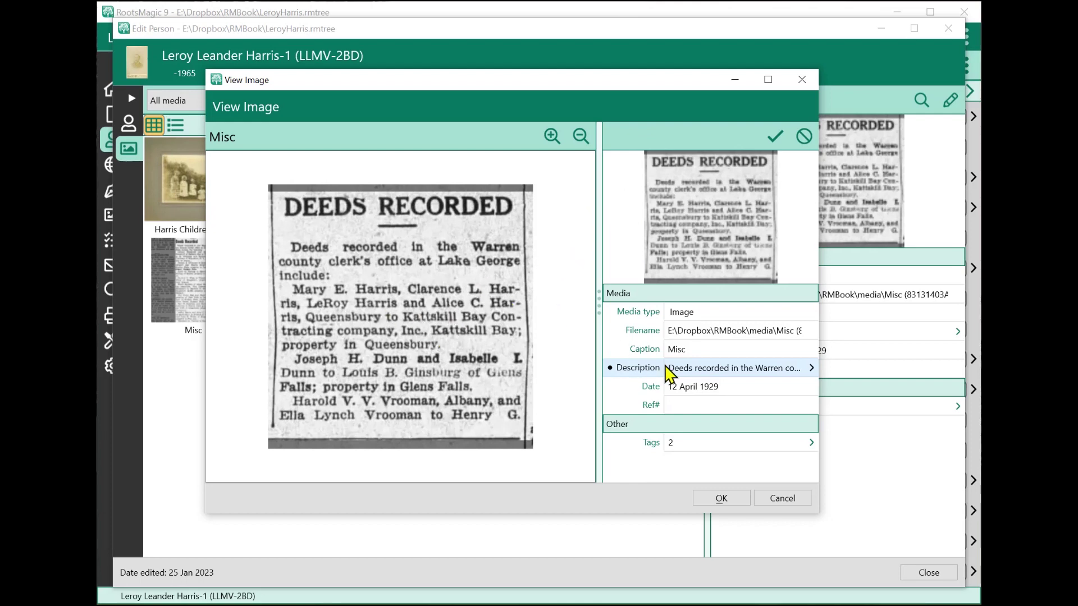
left_click(775, 136)
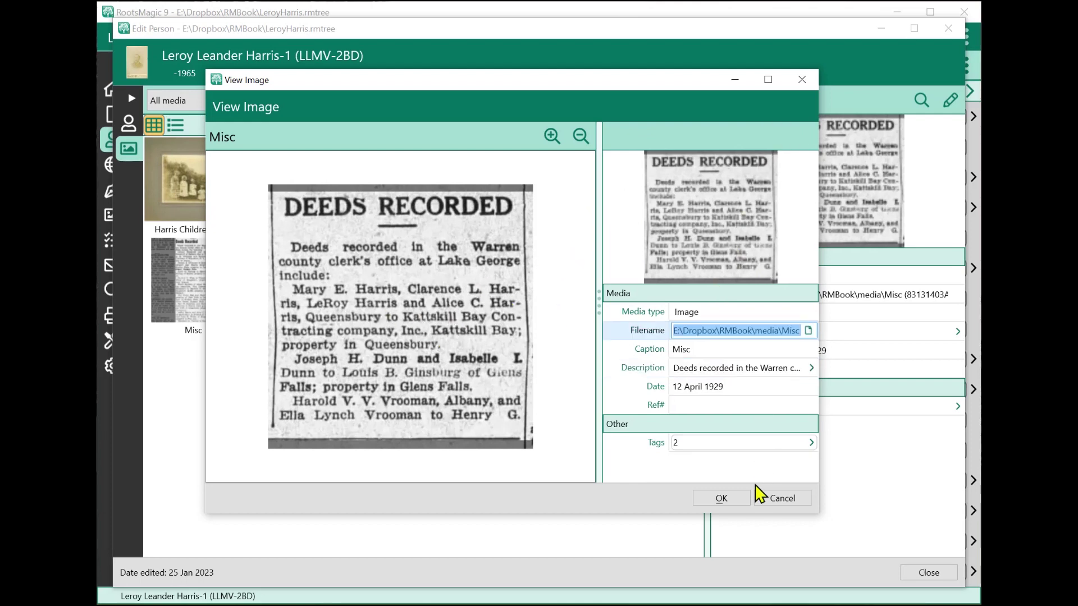
left_click(723, 499)
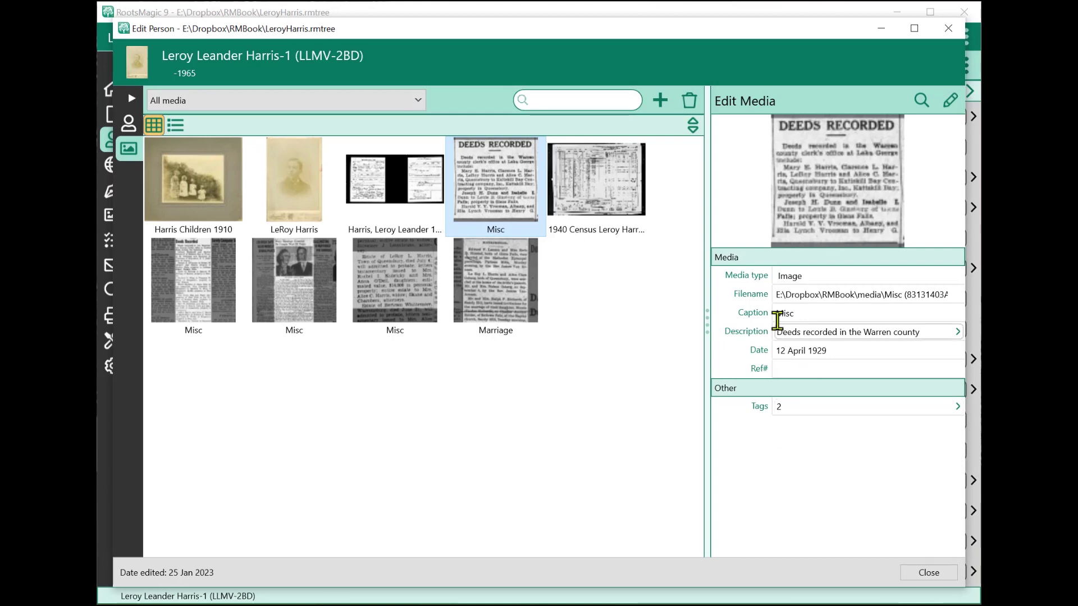
left_click(837, 337)
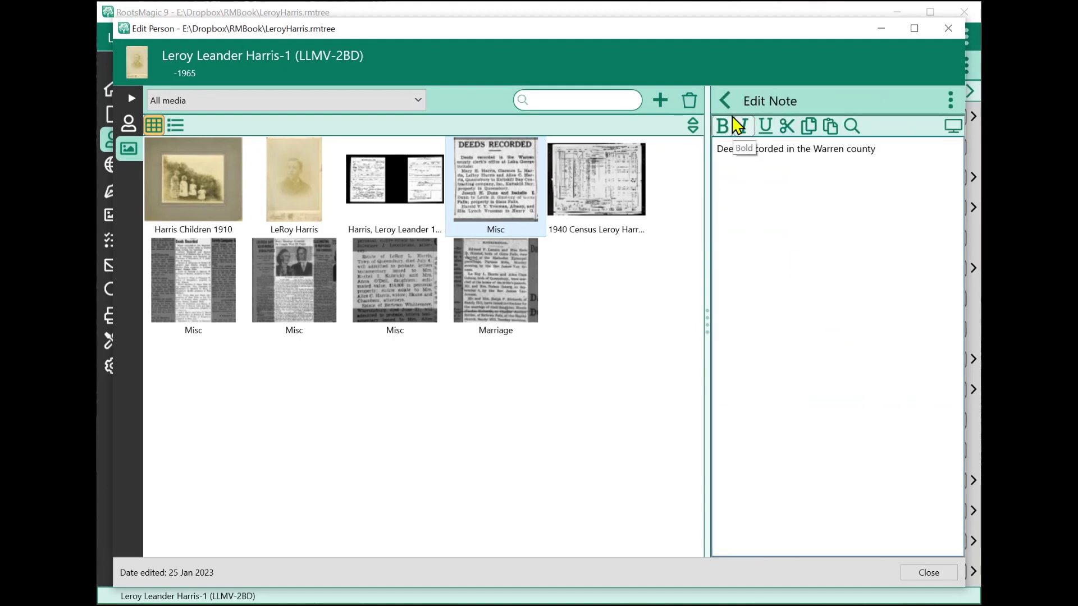
left_click(725, 102)
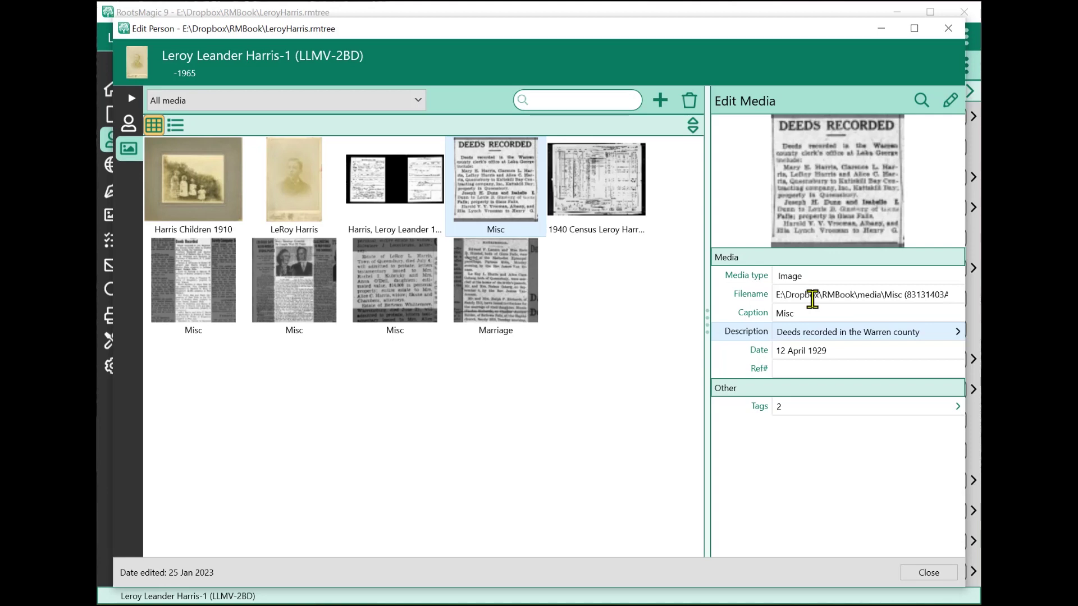
- View the 1940 census image at full size, look further down the page, and close it without changes
left_click(599, 174)
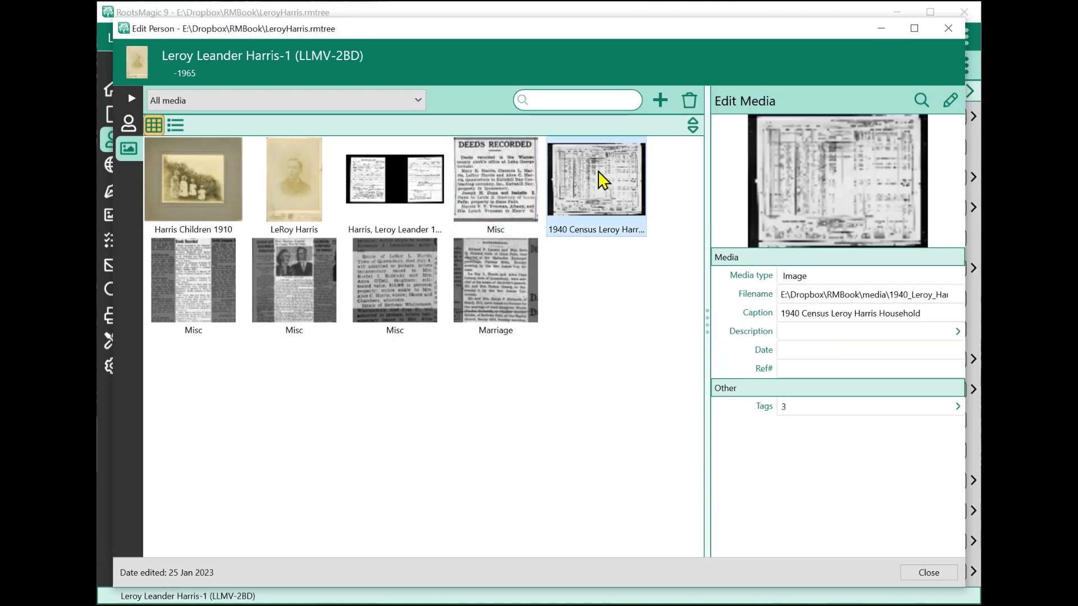
left_click(835, 192)
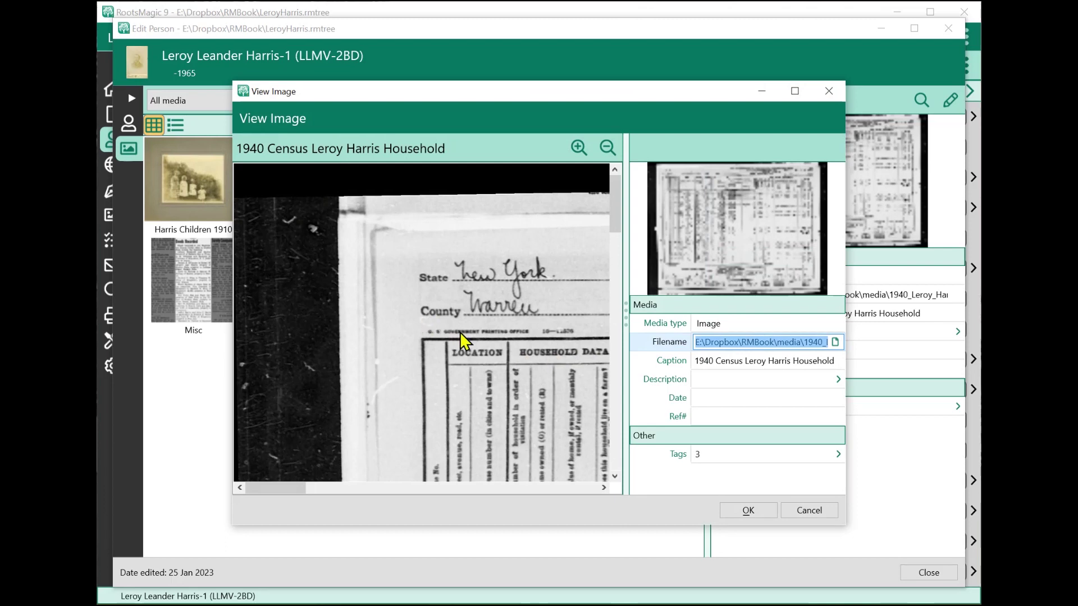
left_click_drag(612, 207, 611, 294)
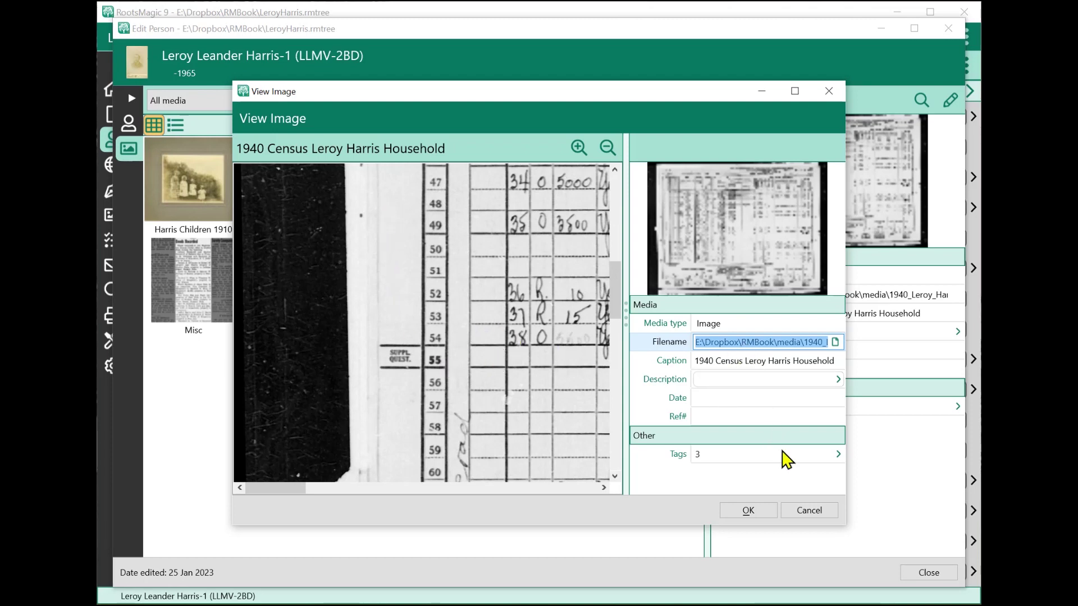
left_click(807, 510)
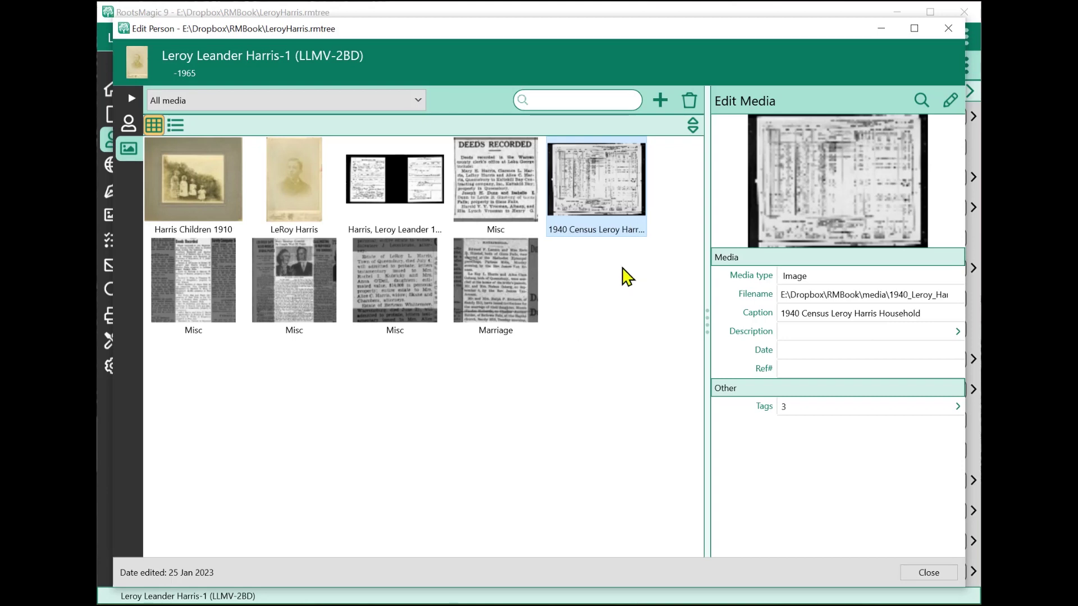
- Filter the media to General media, rearrange it so the single portrait precedes the 1910 children photo, and close the person's record
left_click(331, 105)
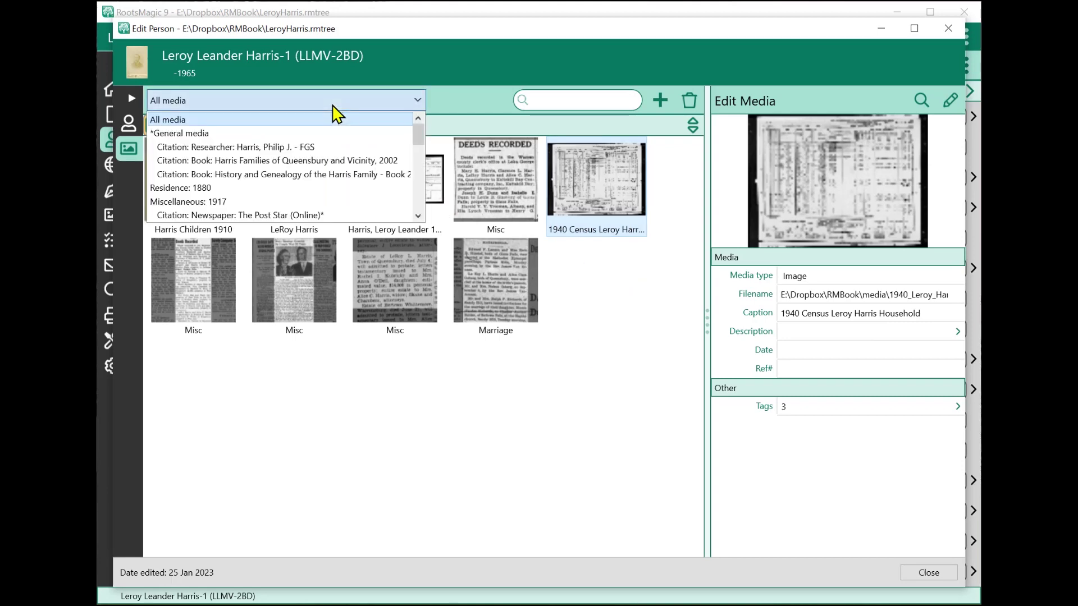
left_click(316, 140)
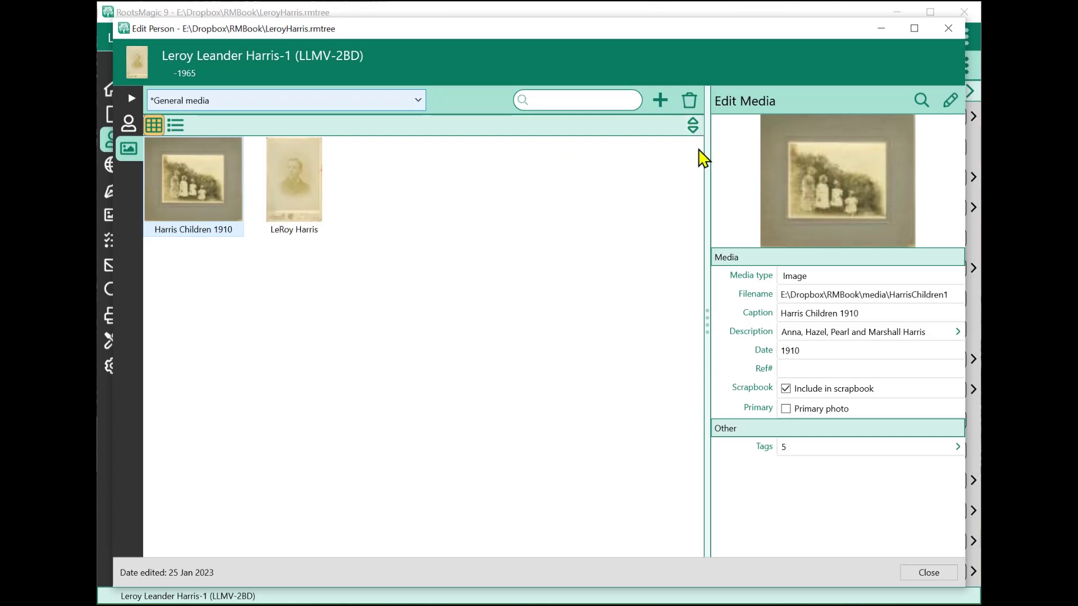
left_click(693, 126)
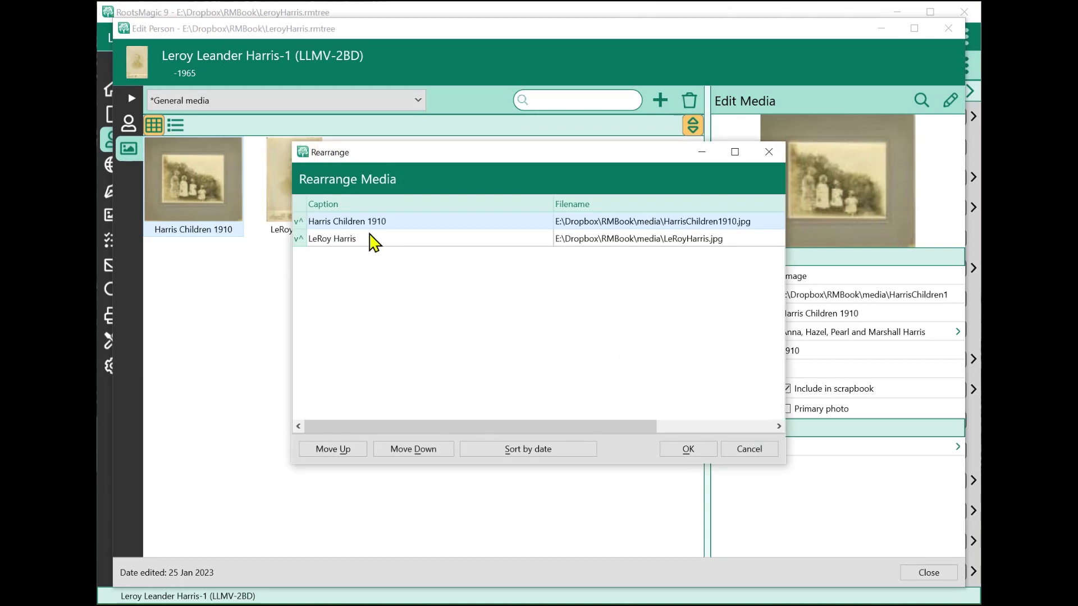
left_click(403, 454)
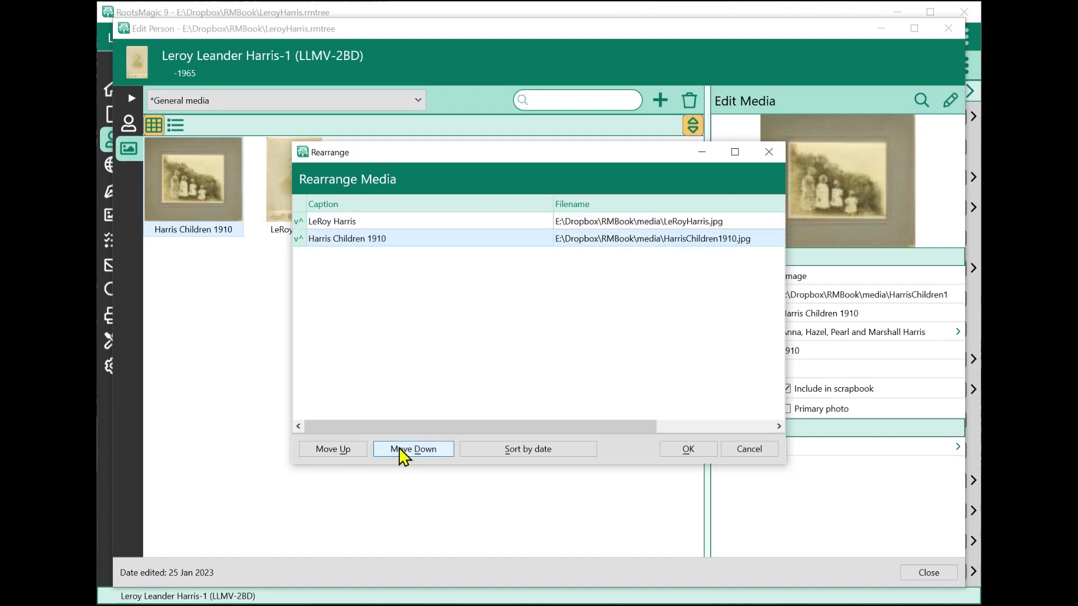
left_click(343, 455)
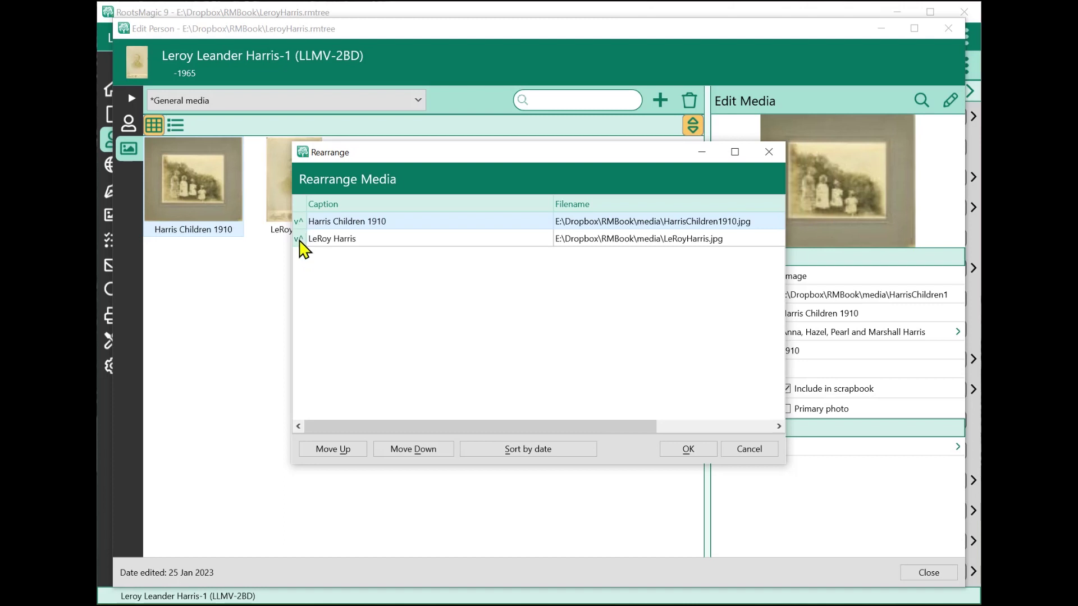
left_click_drag(299, 238, 300, 224)
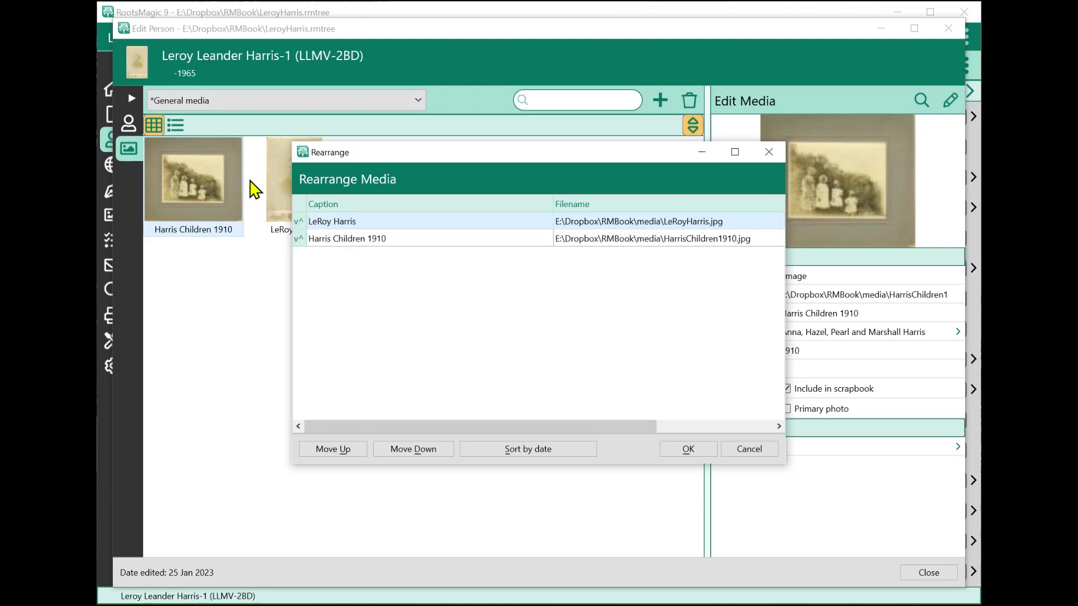
left_click(691, 450)
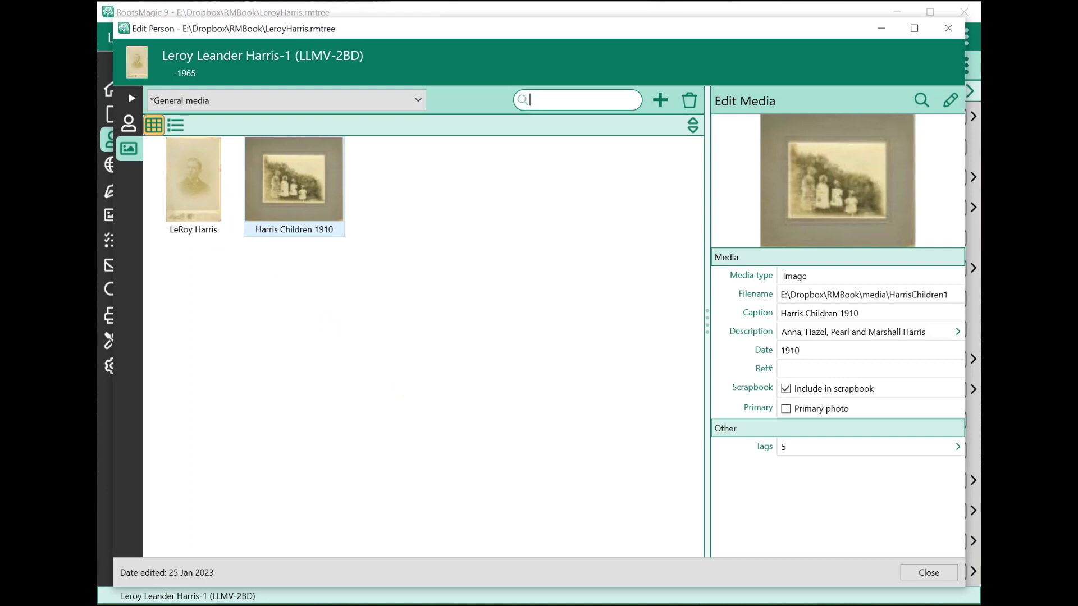
left_click(927, 573)
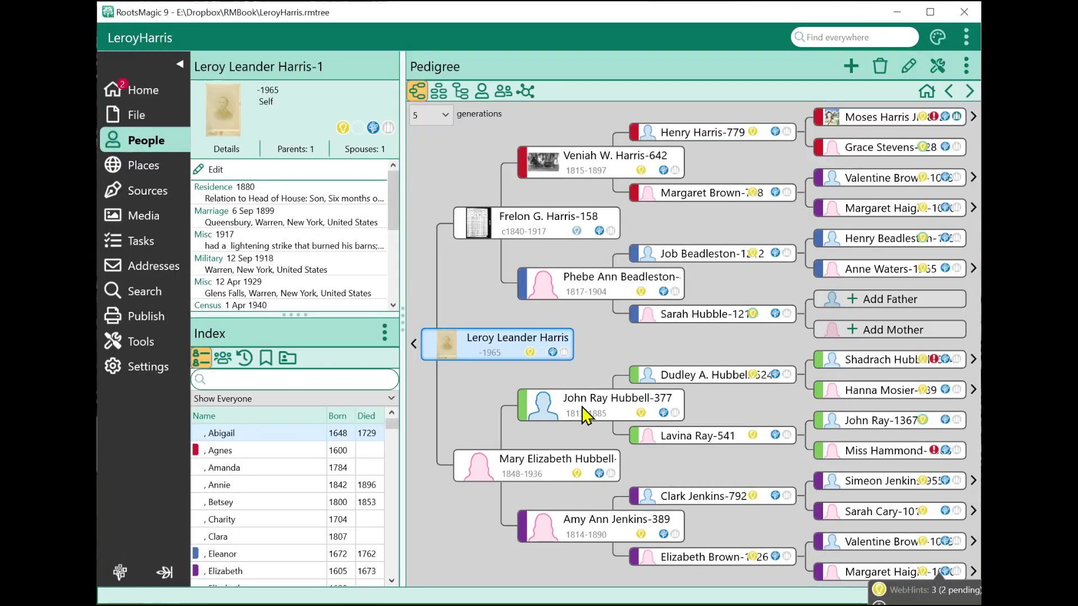
- Reopen the person from the pedigree, check the media order in the person's media list and in the full gallery, and close the record
double_click(490, 352)
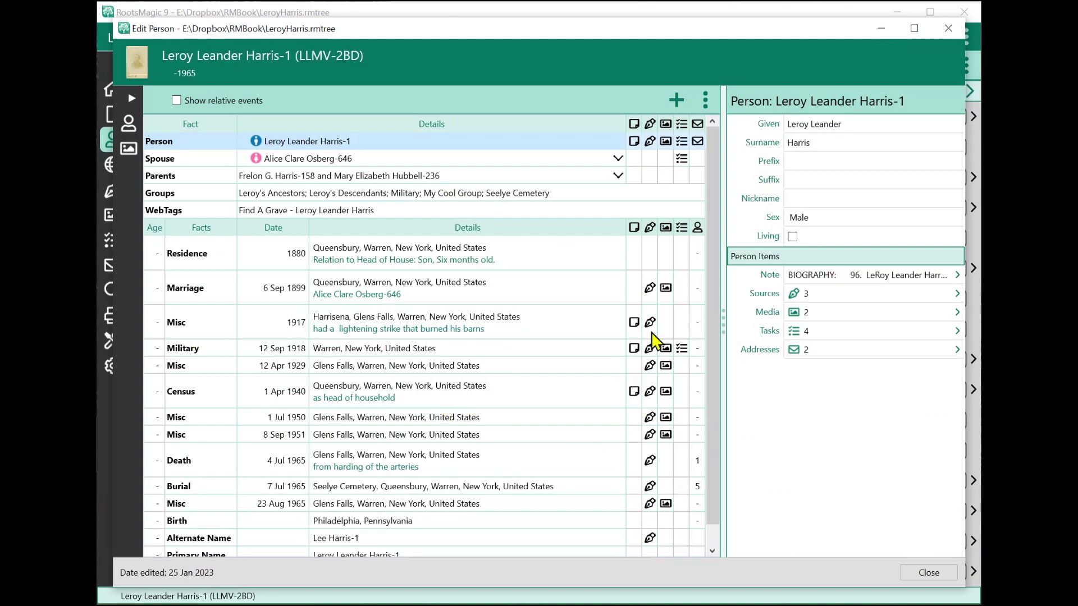
left_click(806, 312)
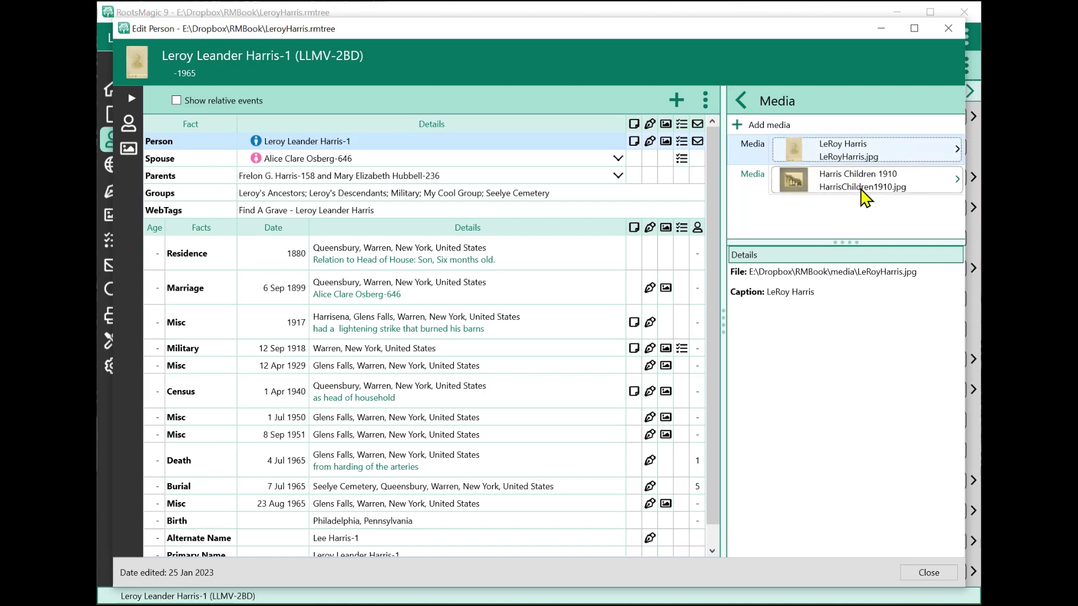
left_click(742, 101)
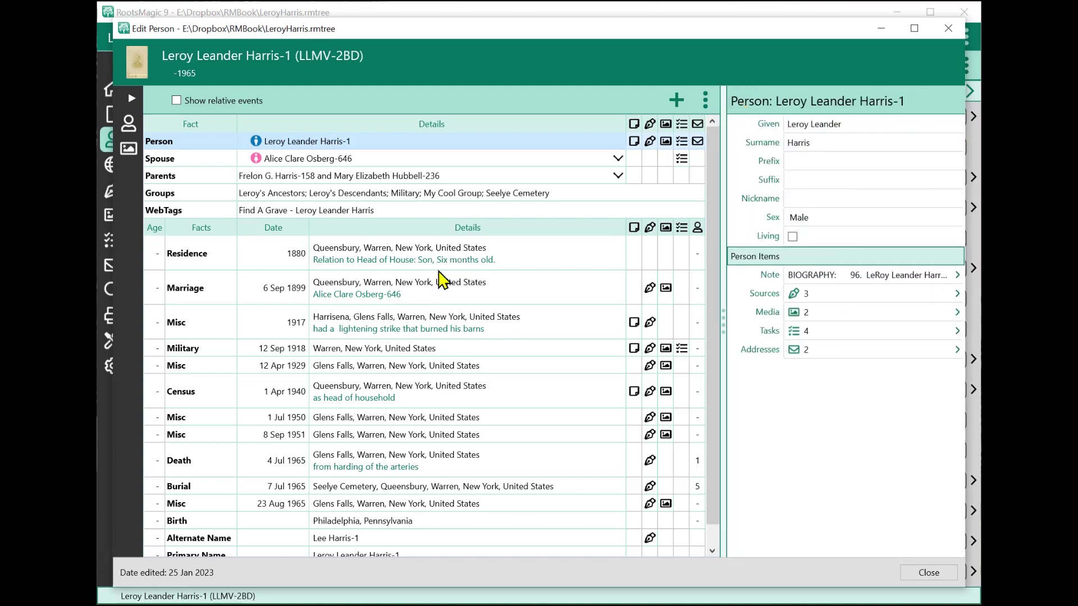
left_click(130, 145)
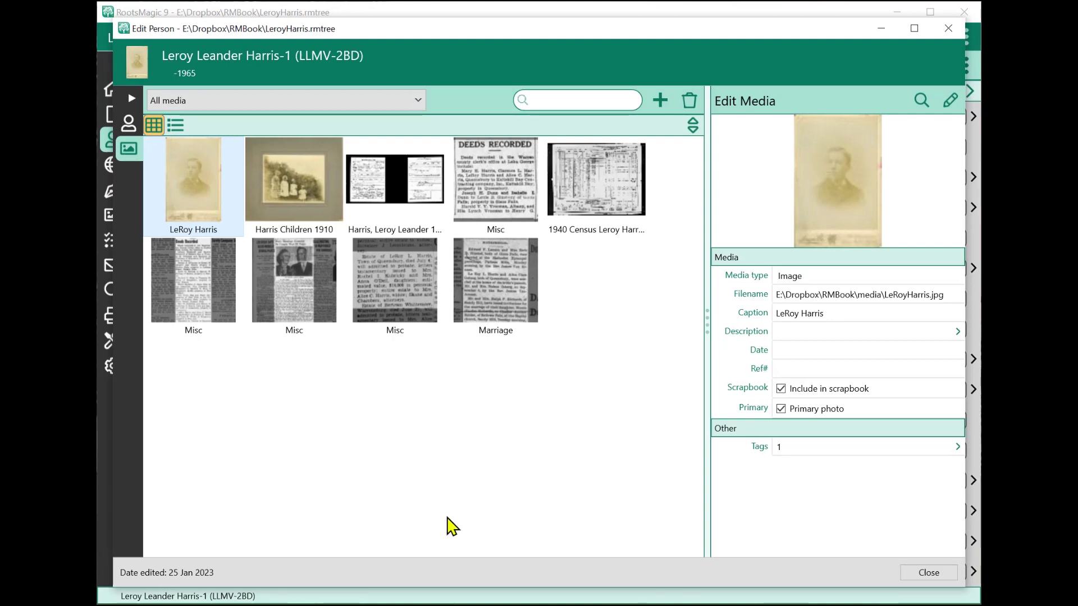
left_click(927, 573)
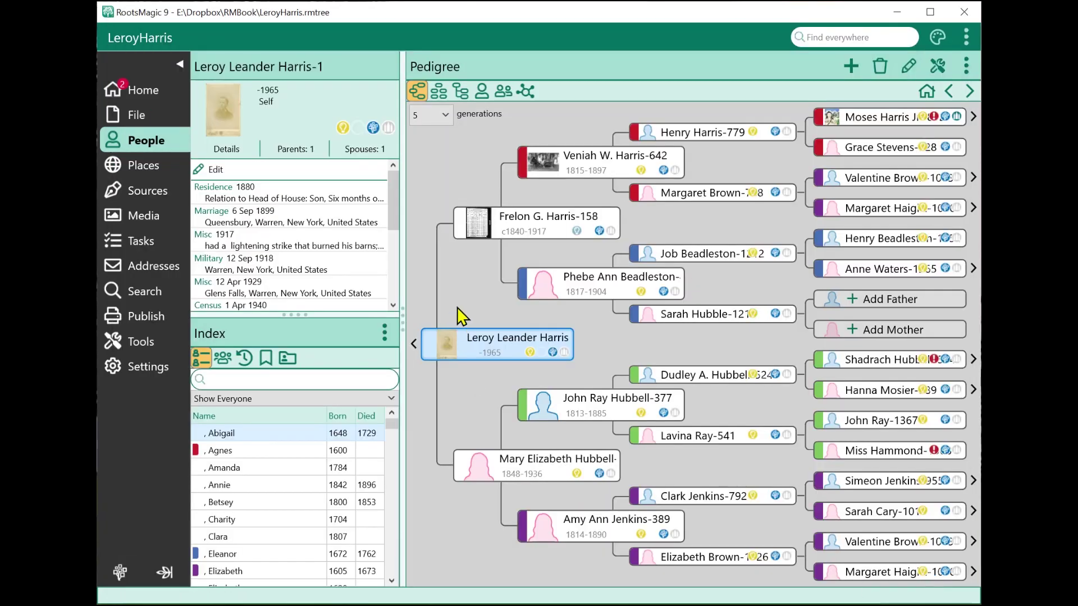